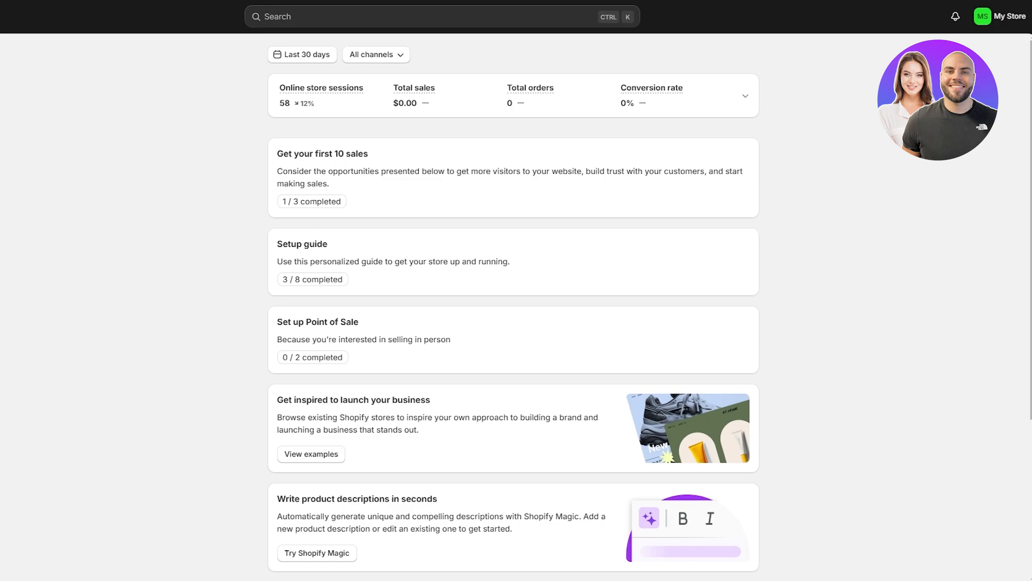
# - Check the store's alerts and close them again
pyautogui.click(956, 16)
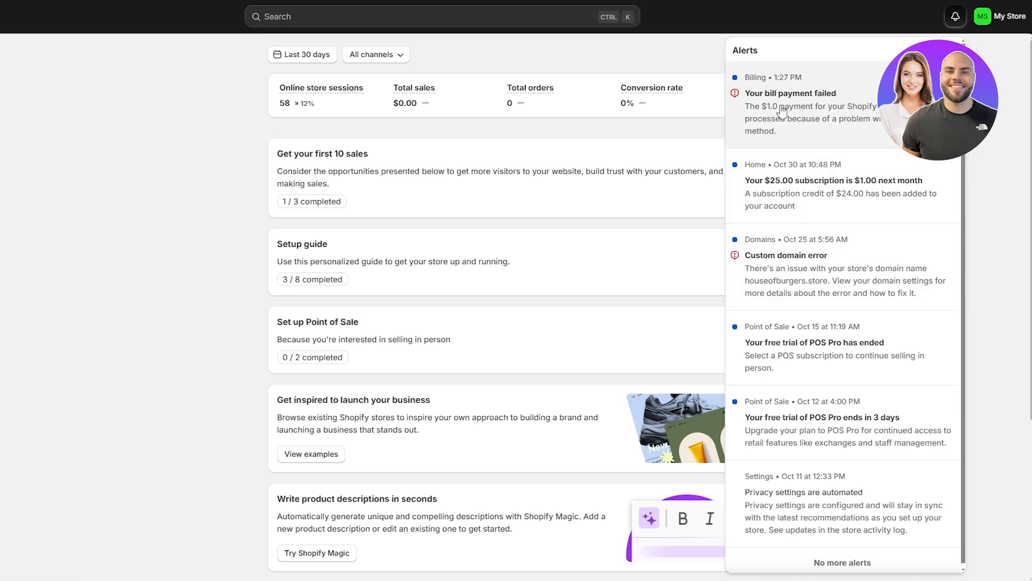
pyautogui.click(1007, 87)
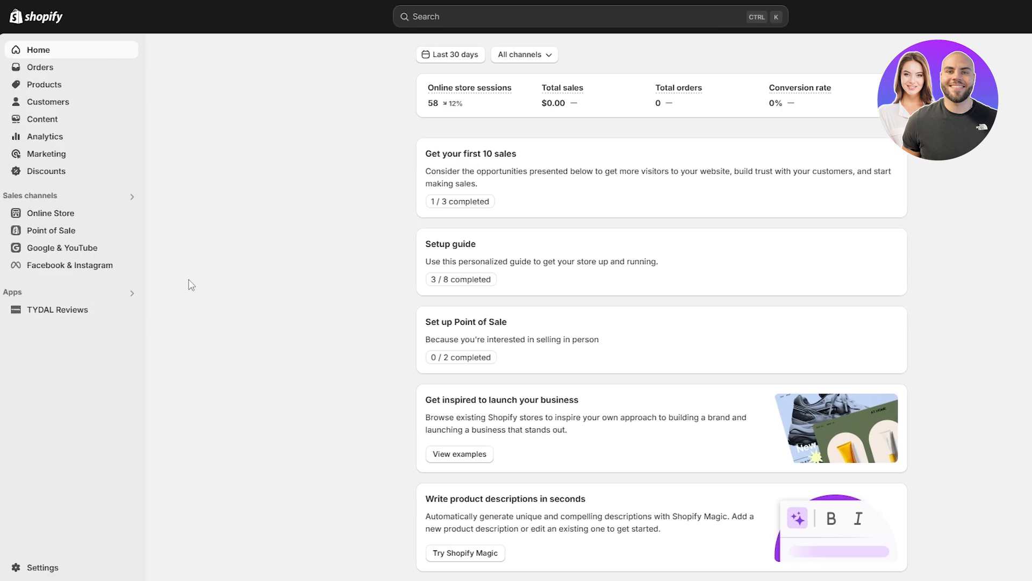
# - Open the online store's current Dawn theme for customization and select its Header section
pyautogui.click(46, 215)
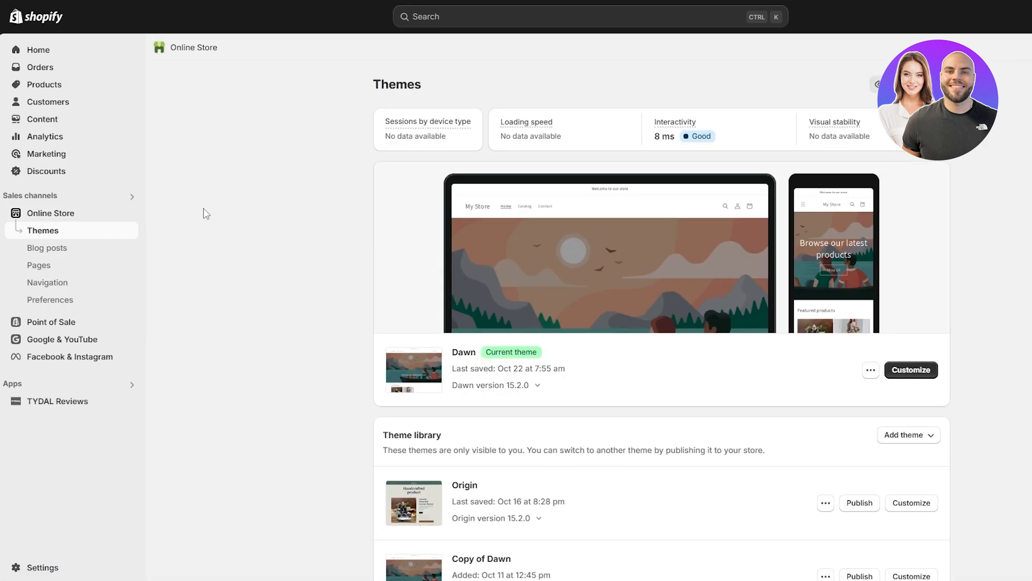
pyautogui.scroll(-1, 331, 447)
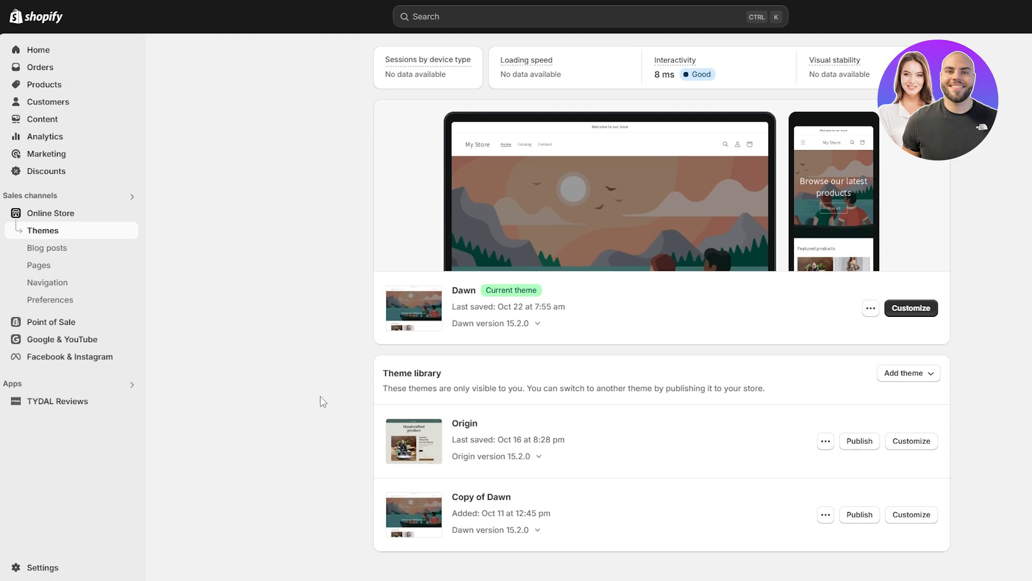
pyautogui.rightClick(905, 317)
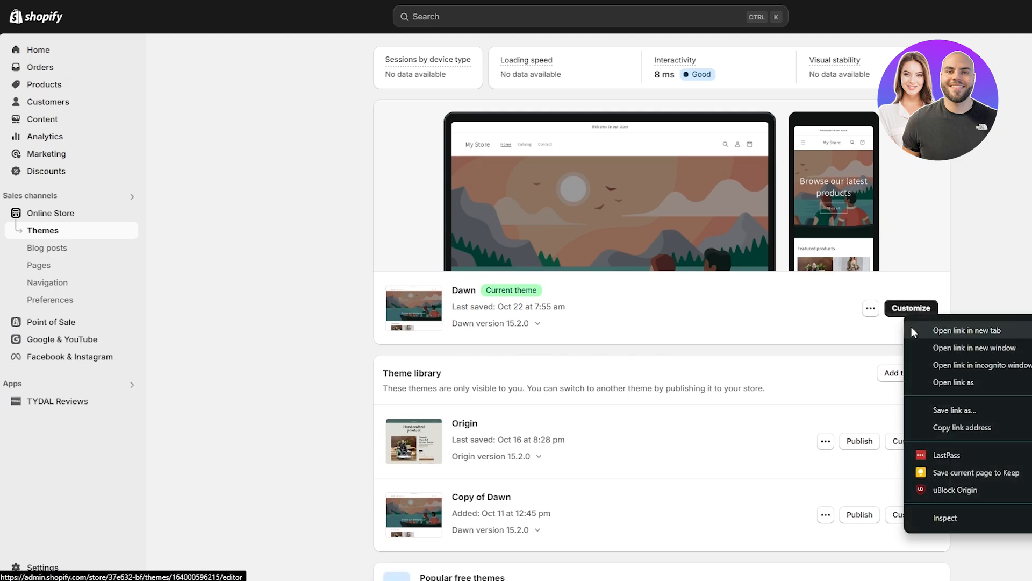
pyautogui.click(961, 303)
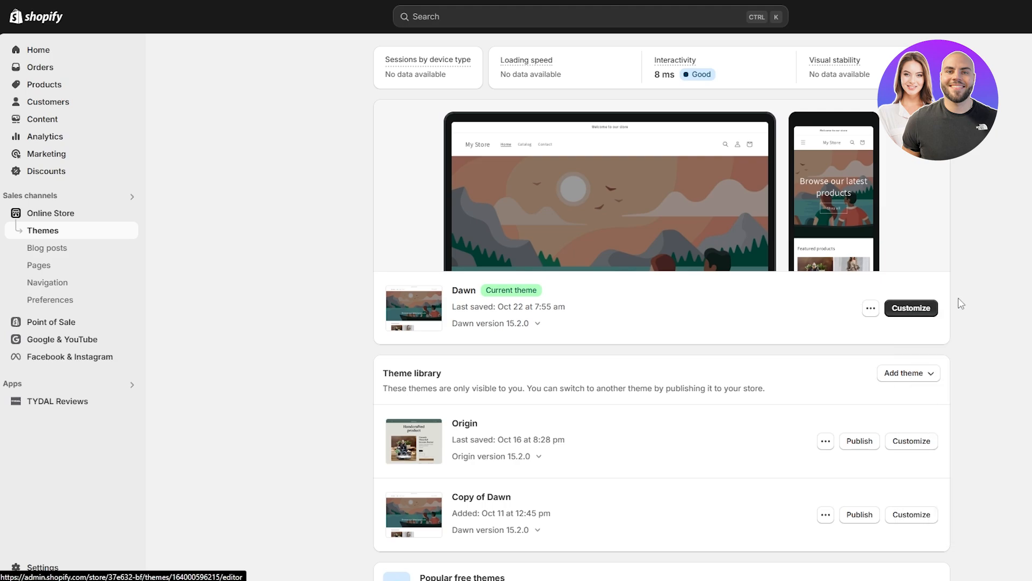
pyautogui.click(912, 319)
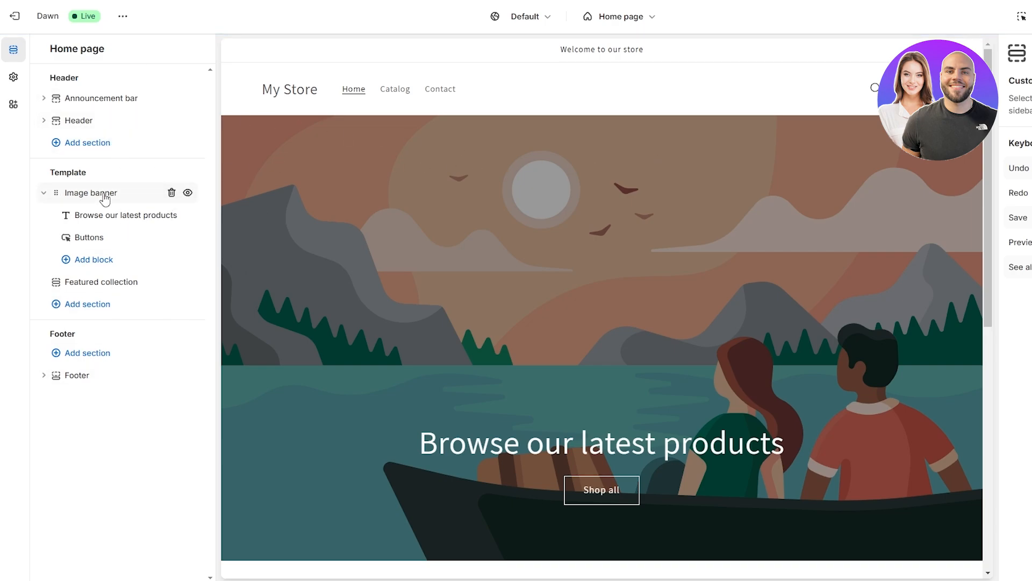
pyautogui.click(85, 121)
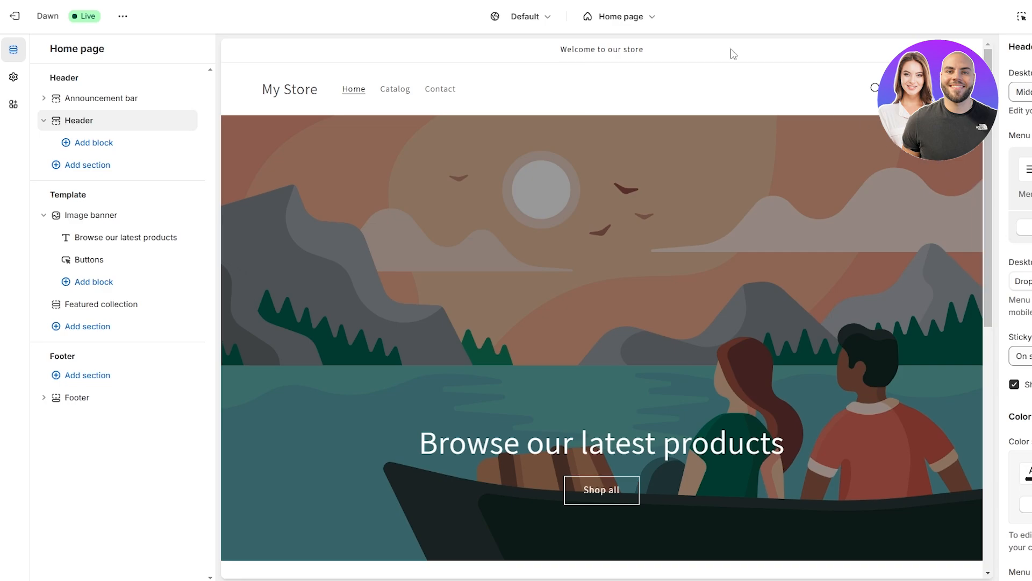
# - Create a product page template named "Custom Template" based on Default product
pyautogui.click(537, 18)
pyautogui.click(627, 21)
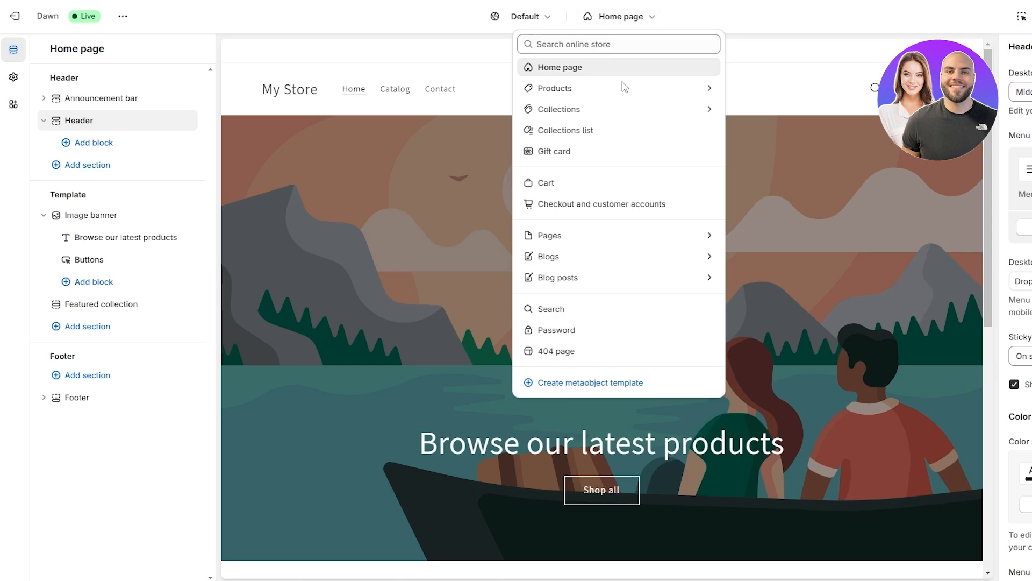
pyautogui.click(625, 99)
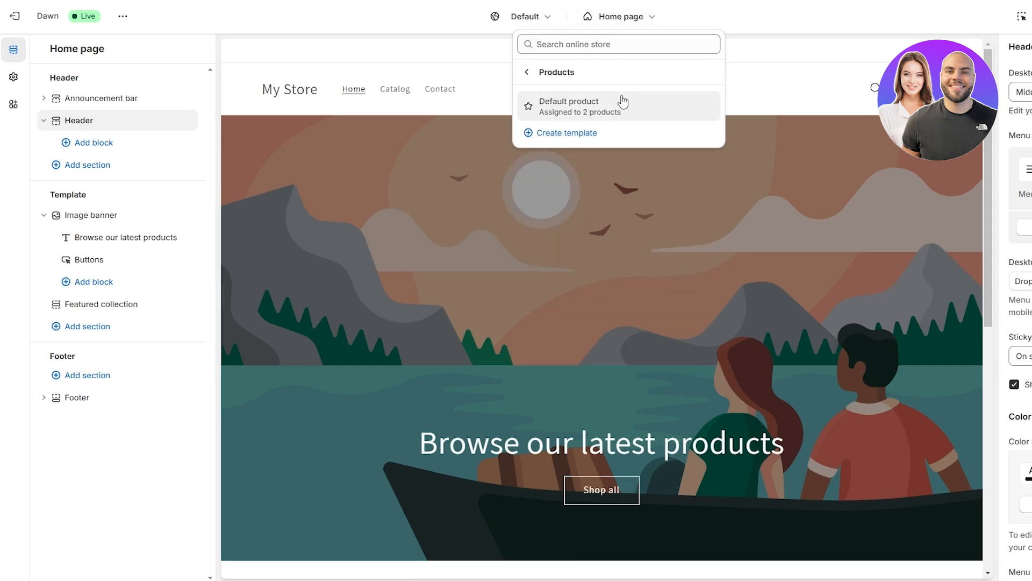
pyautogui.click(573, 135)
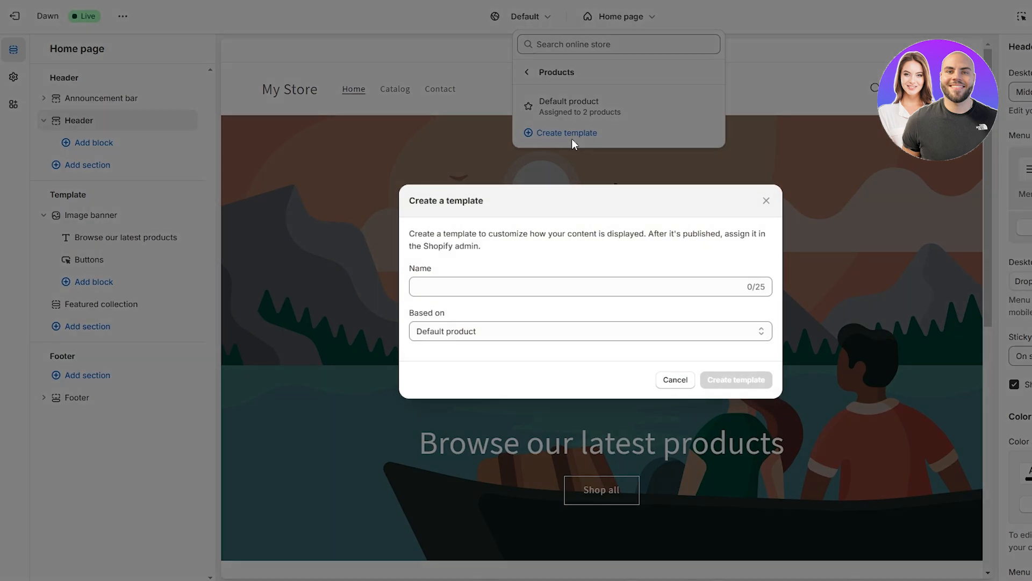
pyautogui.click(380, 292)
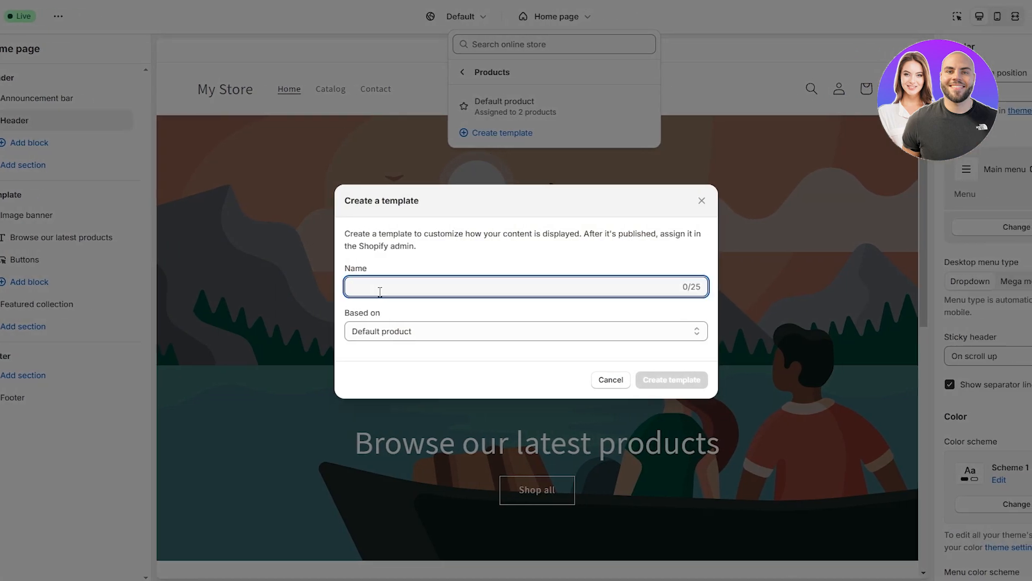
pyautogui.write('Cu')
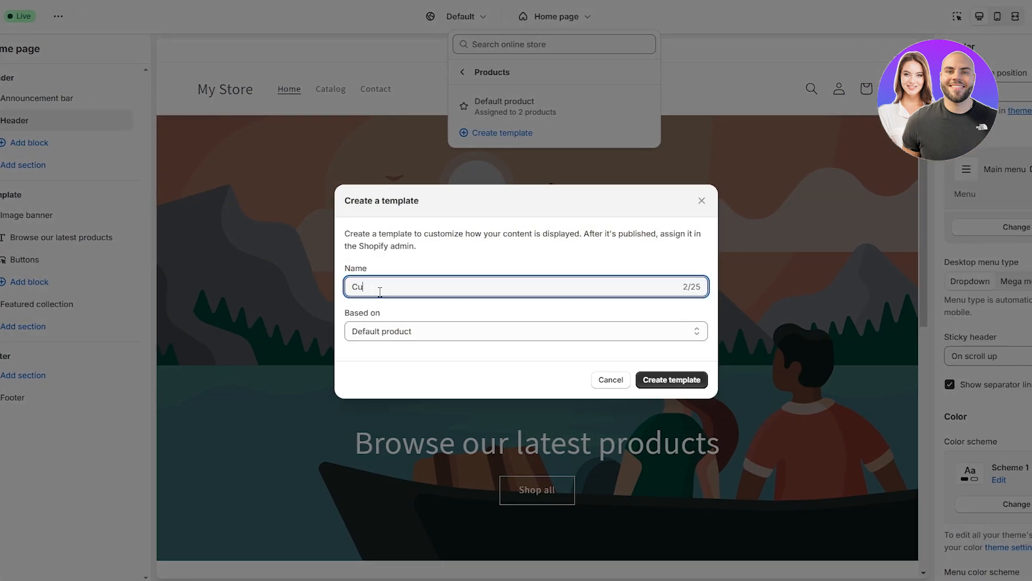
pyautogui.write('stom')
pyautogui.write('Template')
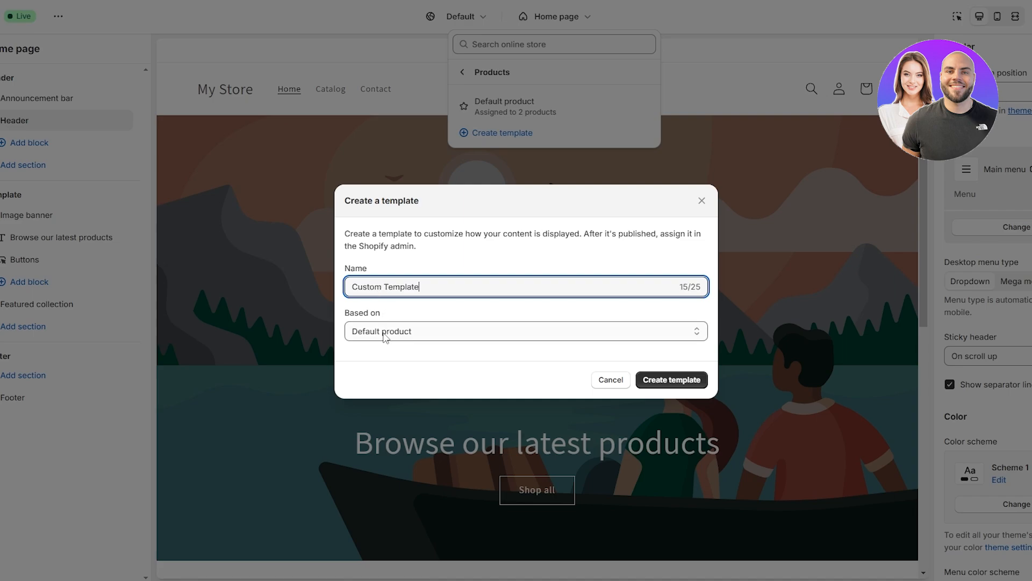
pyautogui.click(384, 334)
pyautogui.click(433, 337)
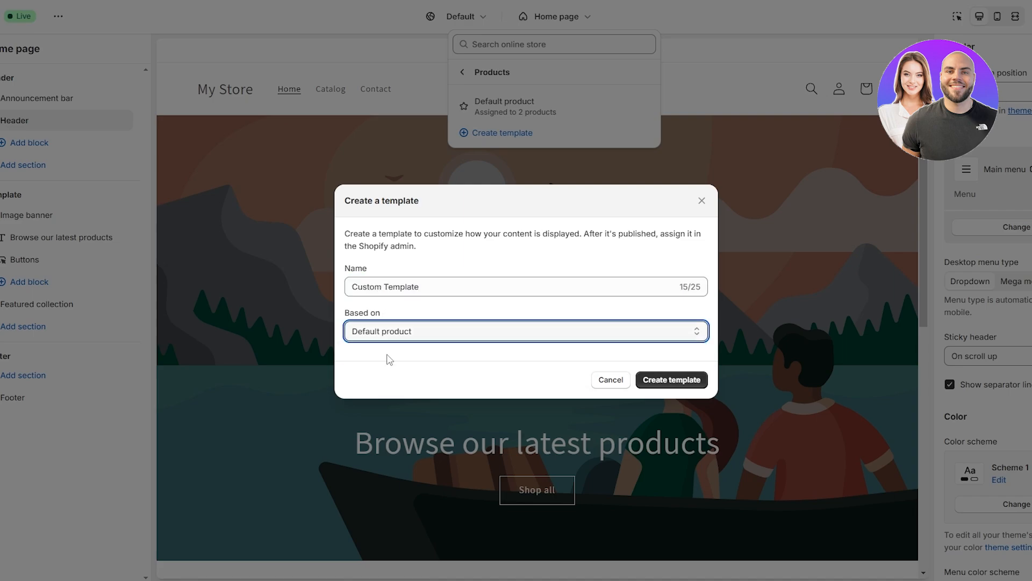
pyautogui.click(678, 382)
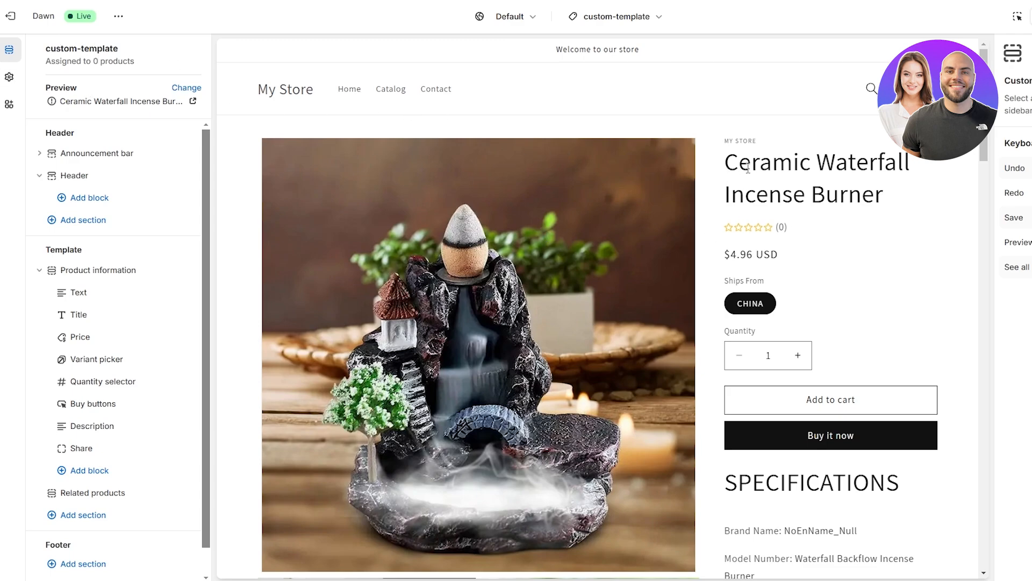
# - Examine the product title and image gallery in the new template's preview
pyautogui.moveTo(725, 164); pyautogui.dragTo(887, 195)
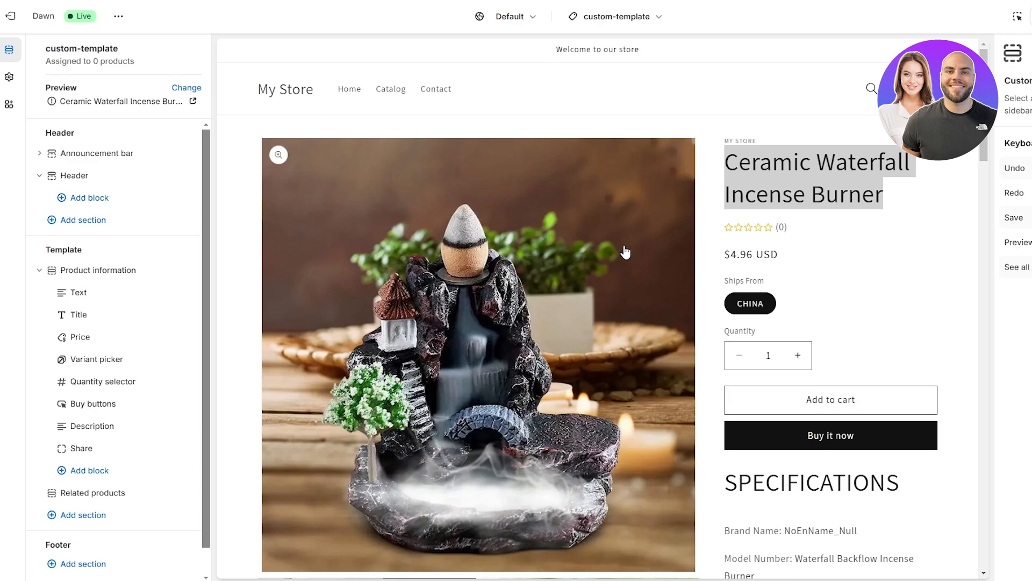
pyautogui.scroll(-2, 551, 252)
pyautogui.scroll(-3, 551, 252)
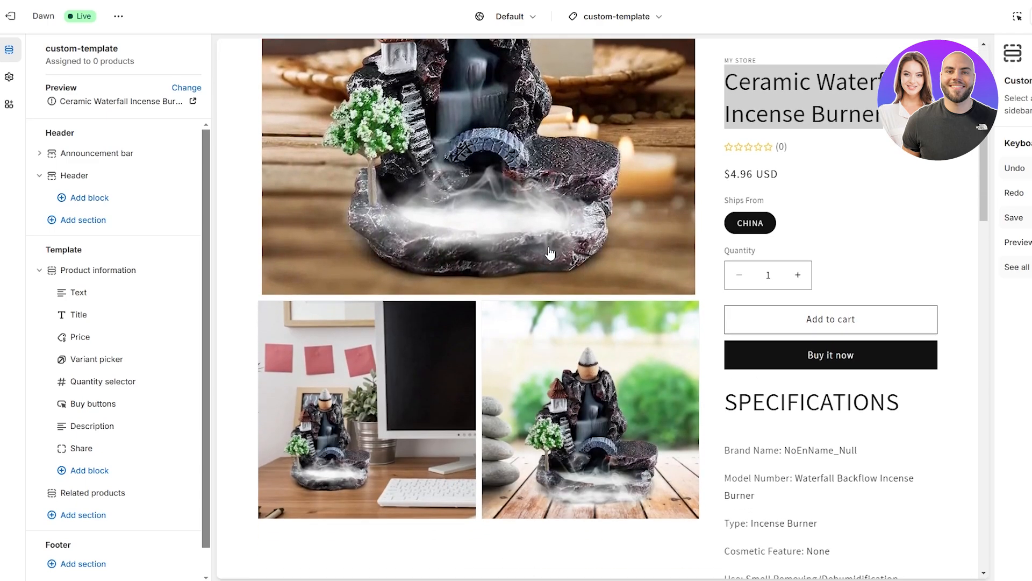
pyautogui.scroll(5, 371, 232)
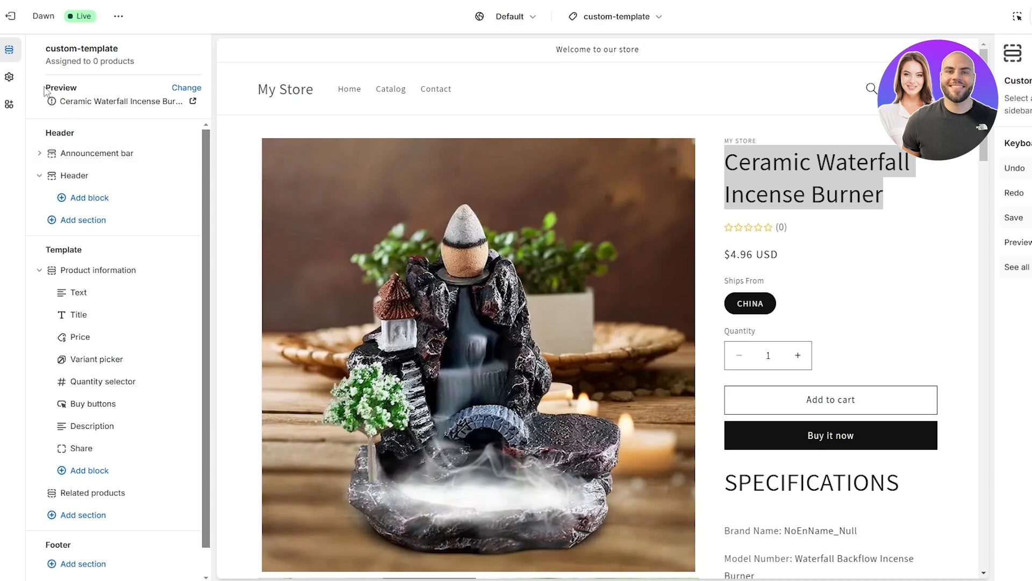
# - Preview the template with the Women's Two-piece Casual Culottes Suit product and look through its page
pyautogui.moveTo(49, 86); pyautogui.dragTo(76, 88)
pyautogui.click(193, 89)
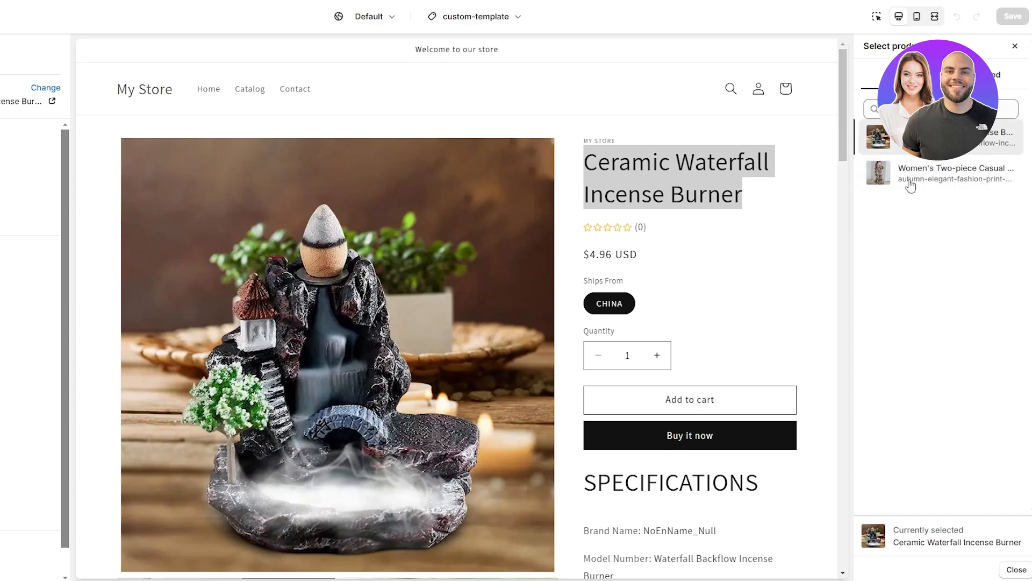
pyautogui.click(953, 179)
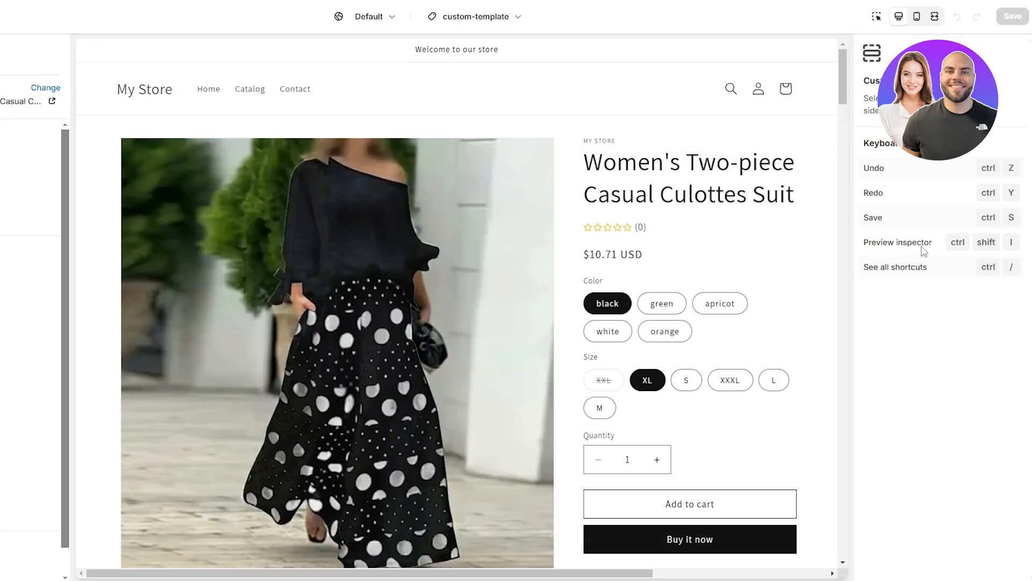
pyautogui.scroll(-5, 801, 232)
pyautogui.scroll(5, 801, 231)
# - Switch the template preview back to the Ceramic Waterfall Incense Burner product
pyautogui.click(45, 88)
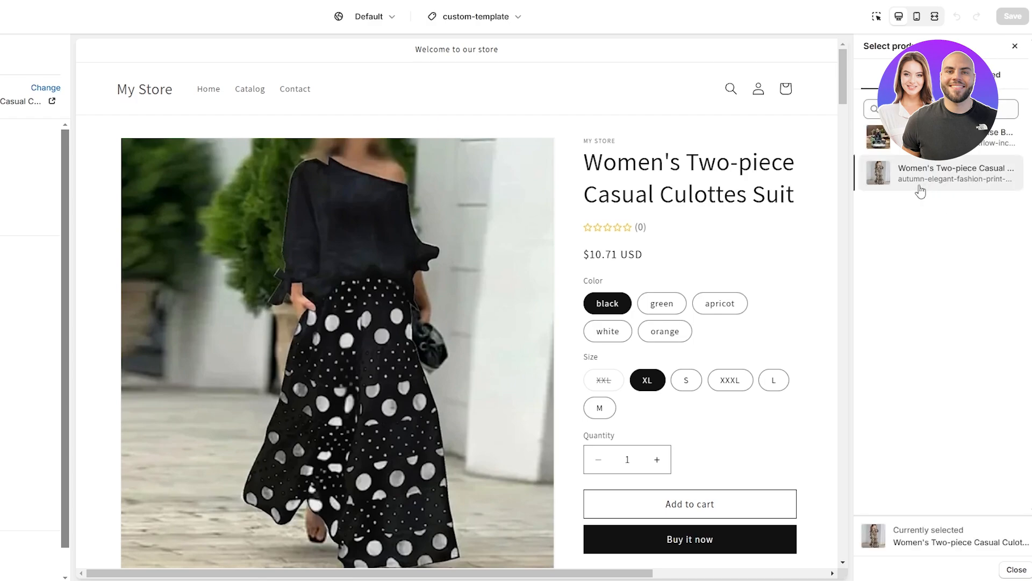
pyautogui.scroll(-10, 400, 377)
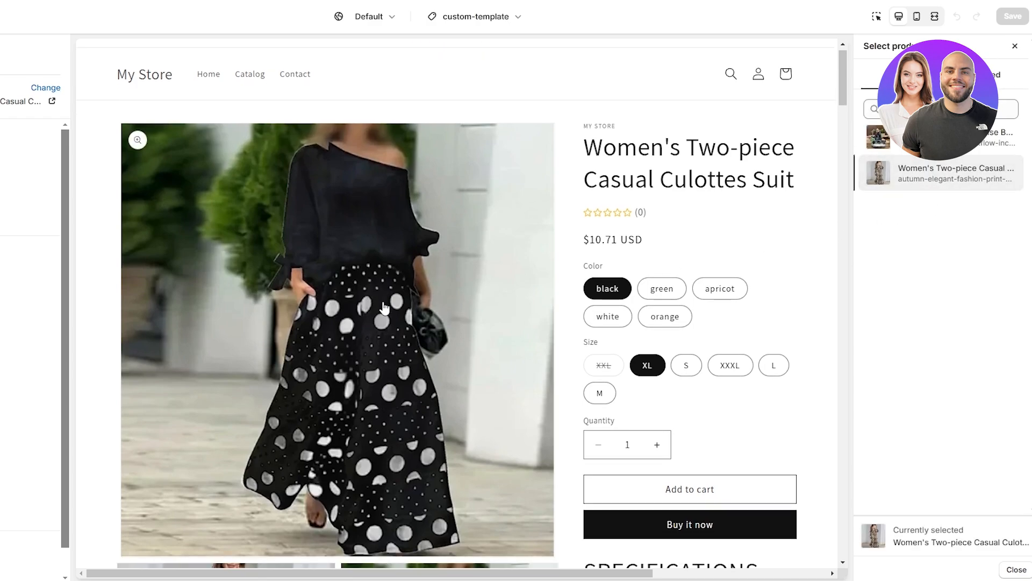
pyautogui.scroll(3, 543, 450)
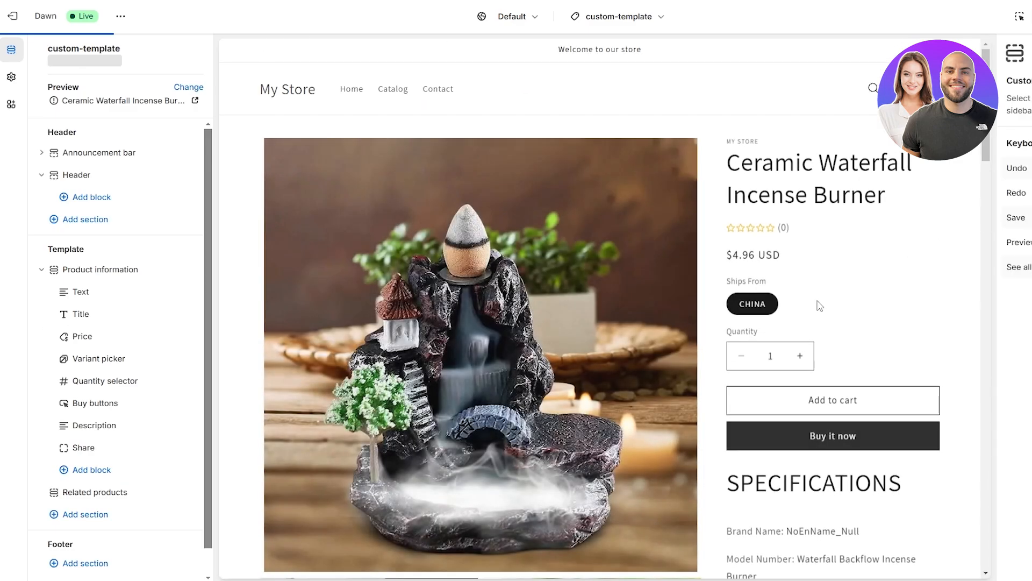
# - Review the whole incense burner page, including its images, description, related products and review area
pyautogui.scroll(-1, 526, 376)
pyautogui.scroll(-15, 526, 376)
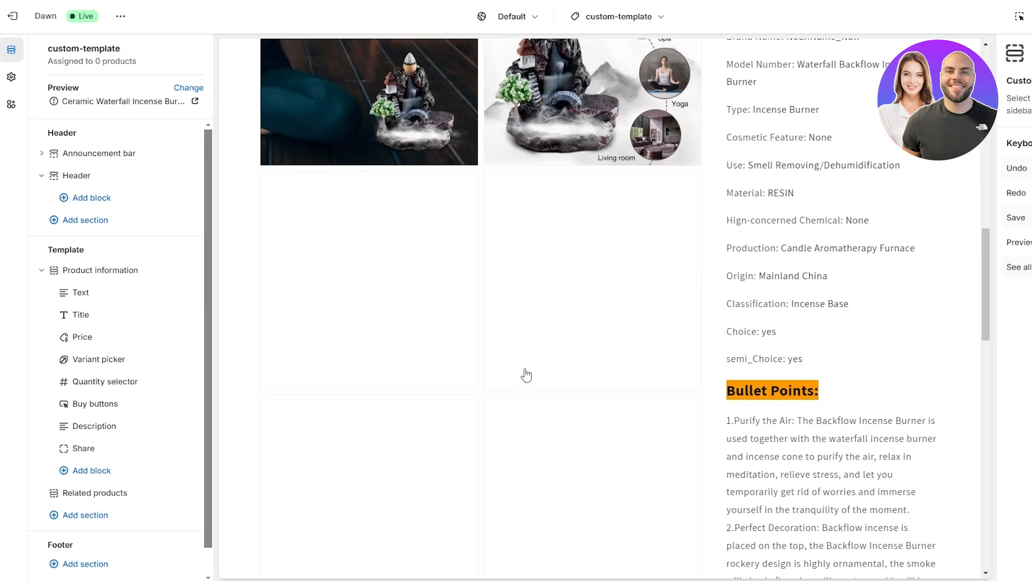
pyautogui.scroll(-3, 526, 374)
pyautogui.scroll(18, 525, 371)
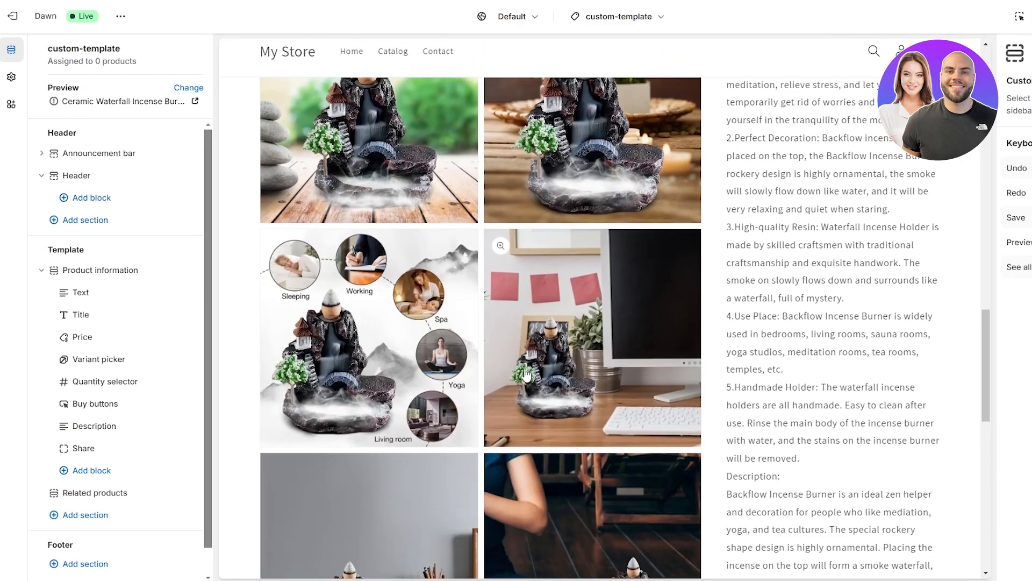
pyautogui.scroll(3, 525, 369)
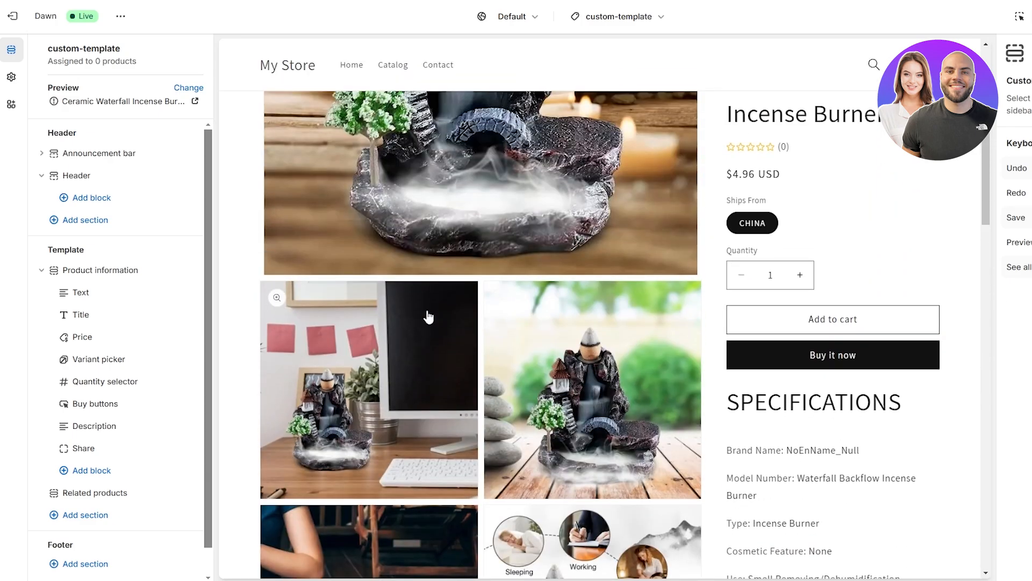
pyautogui.scroll(-12, 426, 316)
pyautogui.scroll(-6, 439, 325)
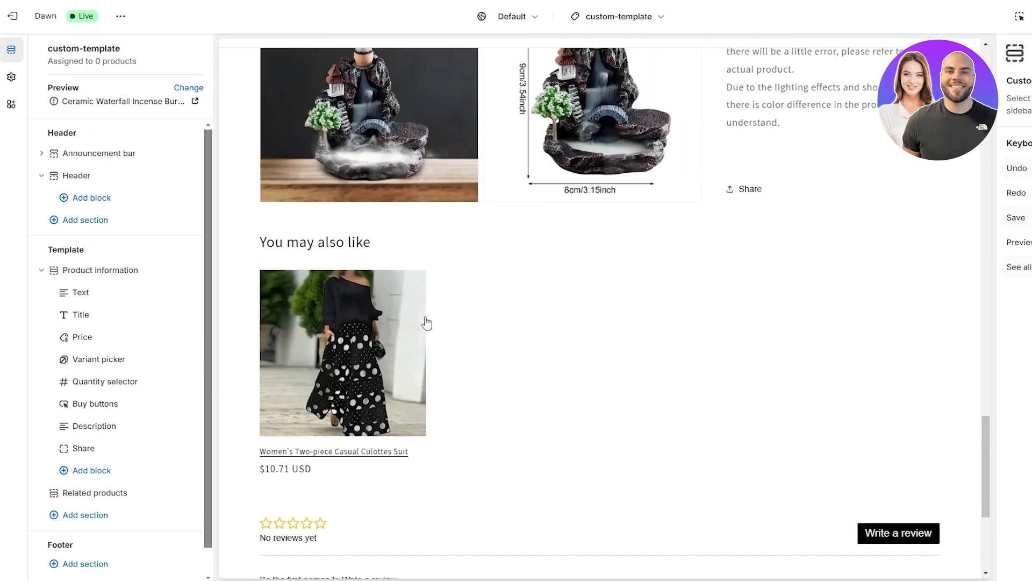
pyautogui.scroll(4, 427, 320)
pyautogui.scroll(-6, 427, 321)
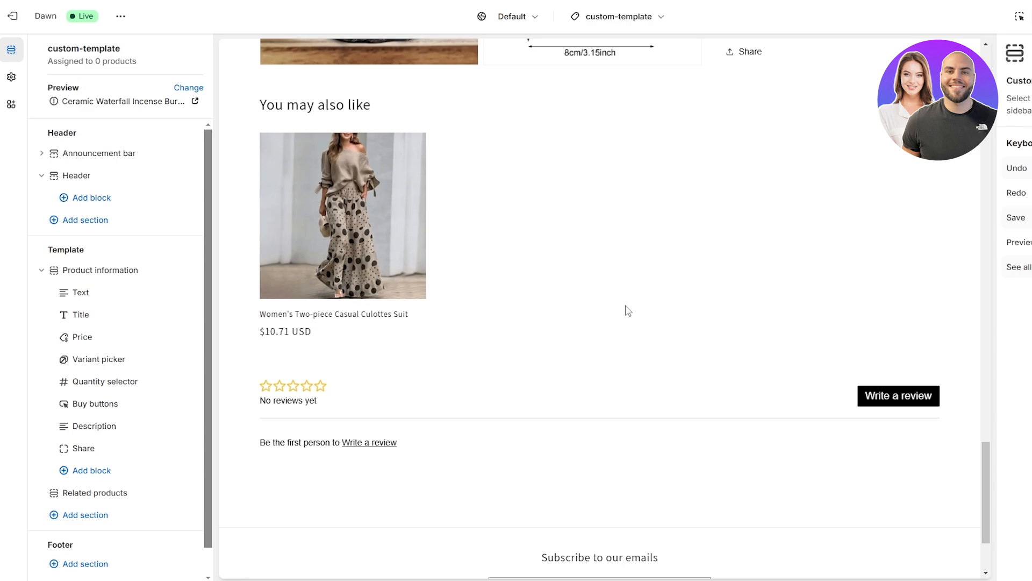
pyautogui.scroll(10, 624, 305)
pyautogui.scroll(10, 625, 304)
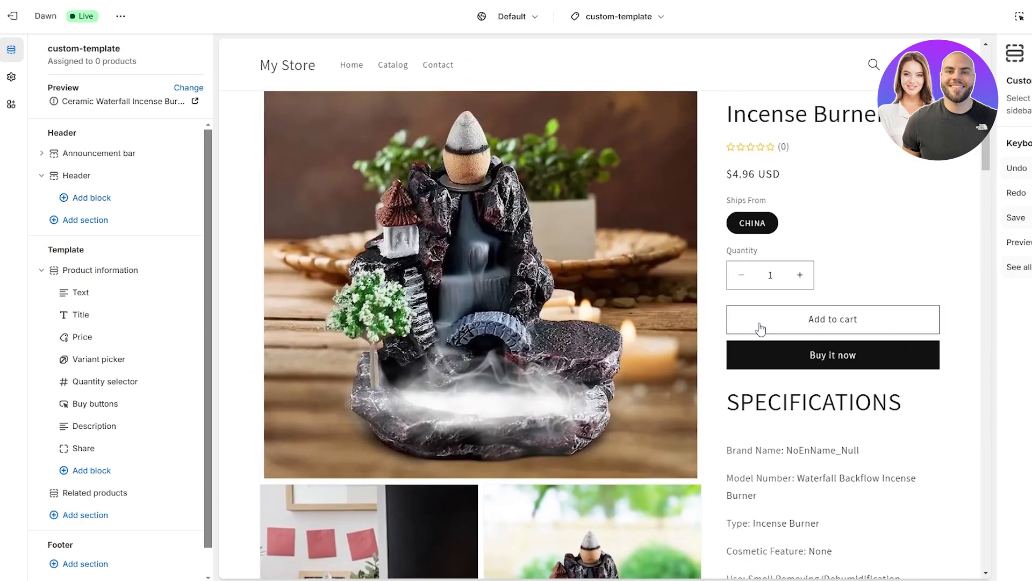
# - Open the Product information section's settings and examine how the product images are laid out beside the description
pyautogui.scroll(-1, 656, 265)
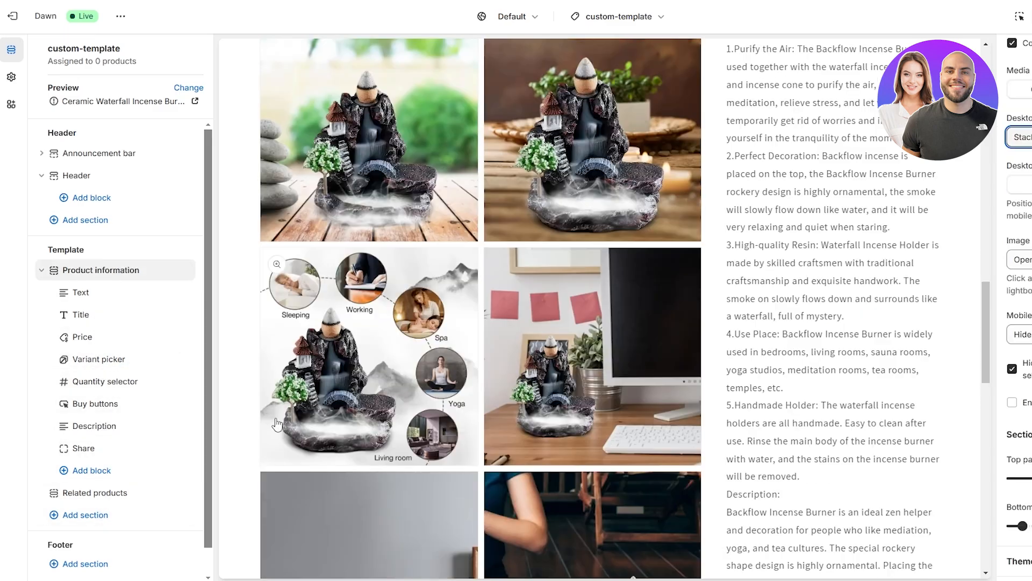
pyautogui.scroll(-13, 279, 416)
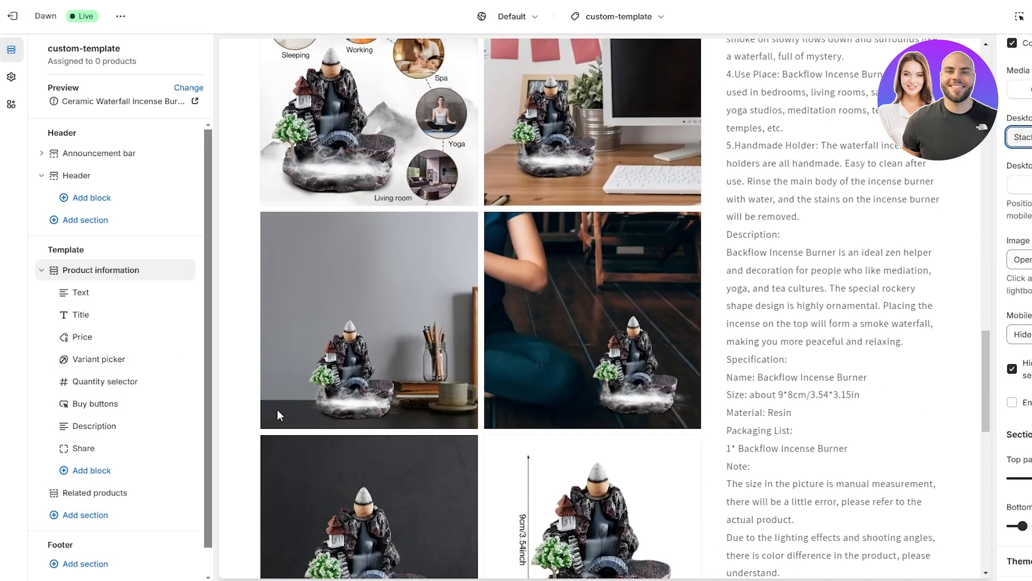
pyautogui.scroll(10, 436, 382)
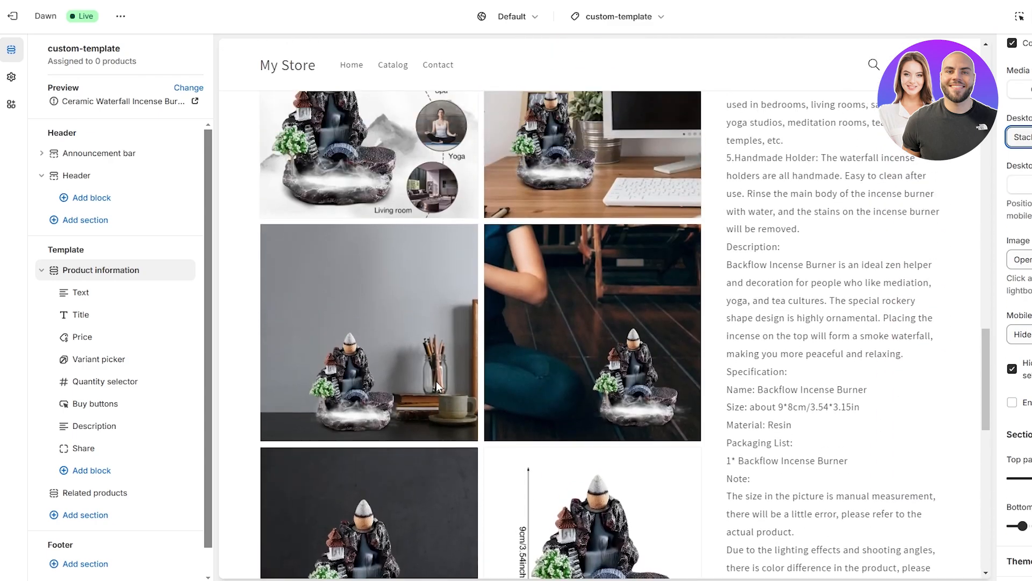
pyautogui.scroll(5, 436, 382)
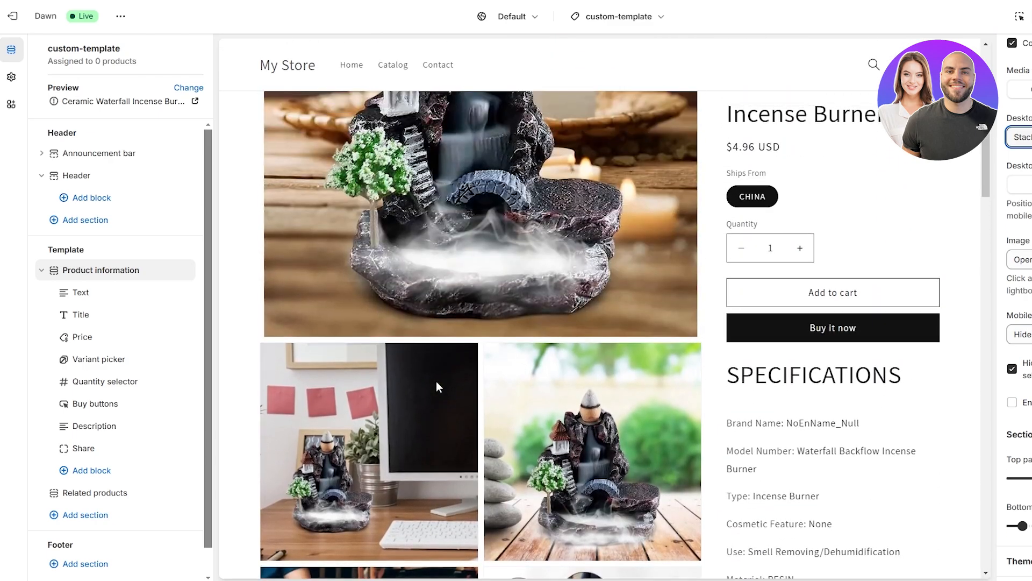
pyautogui.scroll(3, 437, 382)
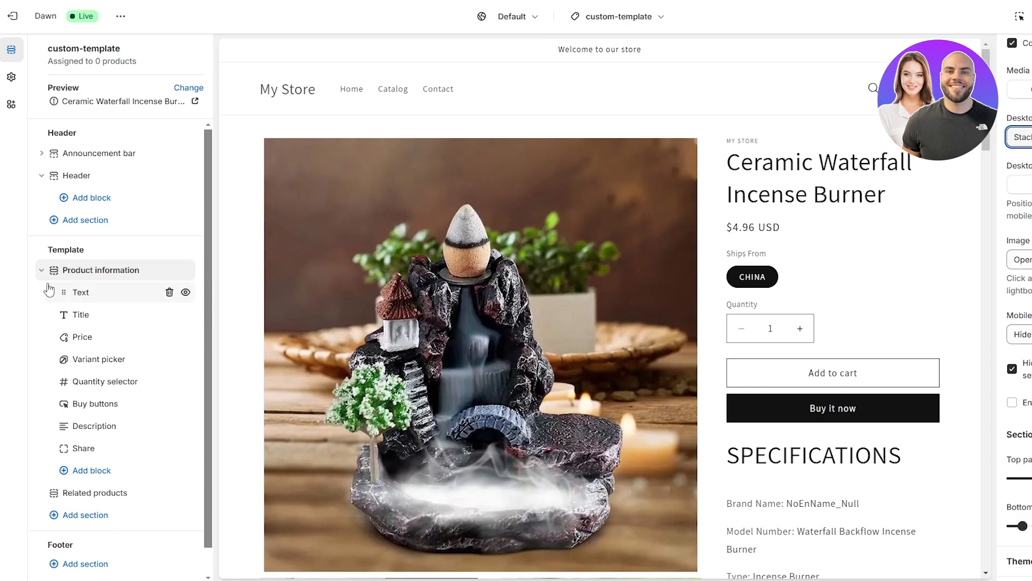
# - Set the desktop layout of the product media to Thumbnails in the Product information section
pyautogui.moveTo(52, 250); pyautogui.dragTo(82, 250)
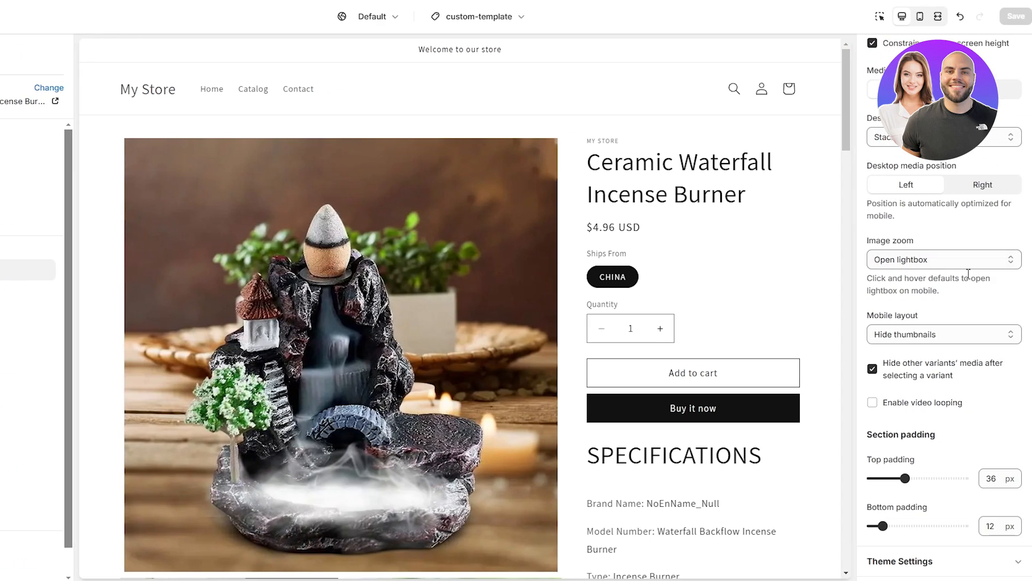
pyautogui.scroll(6, 967, 273)
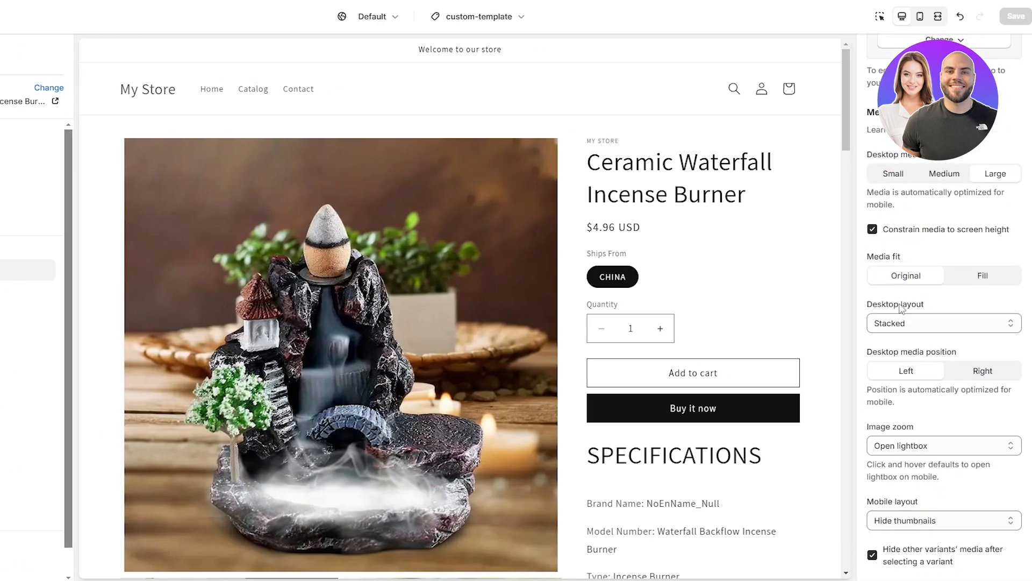
pyautogui.scroll(-3, 921, 445)
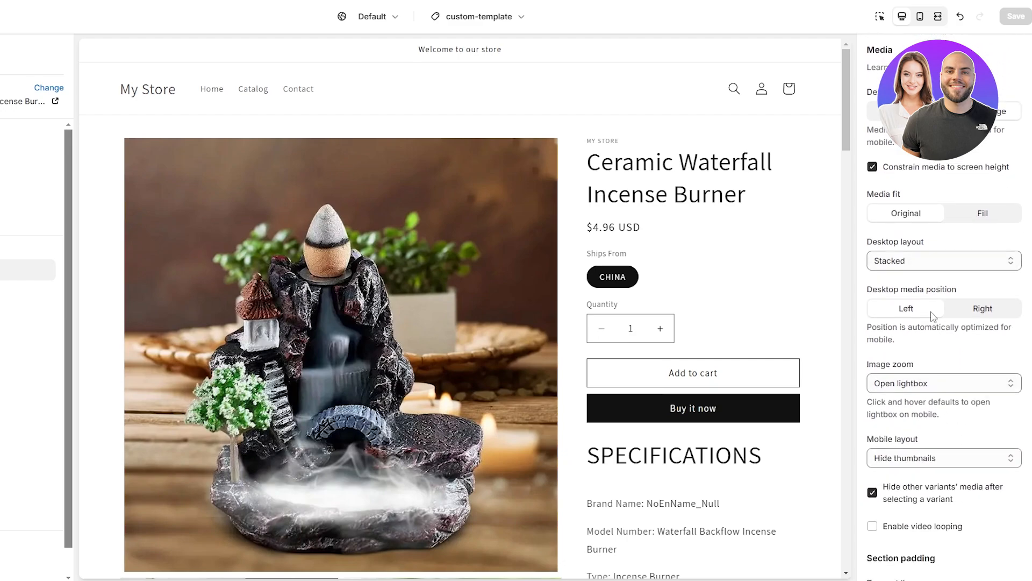
pyautogui.click(923, 264)
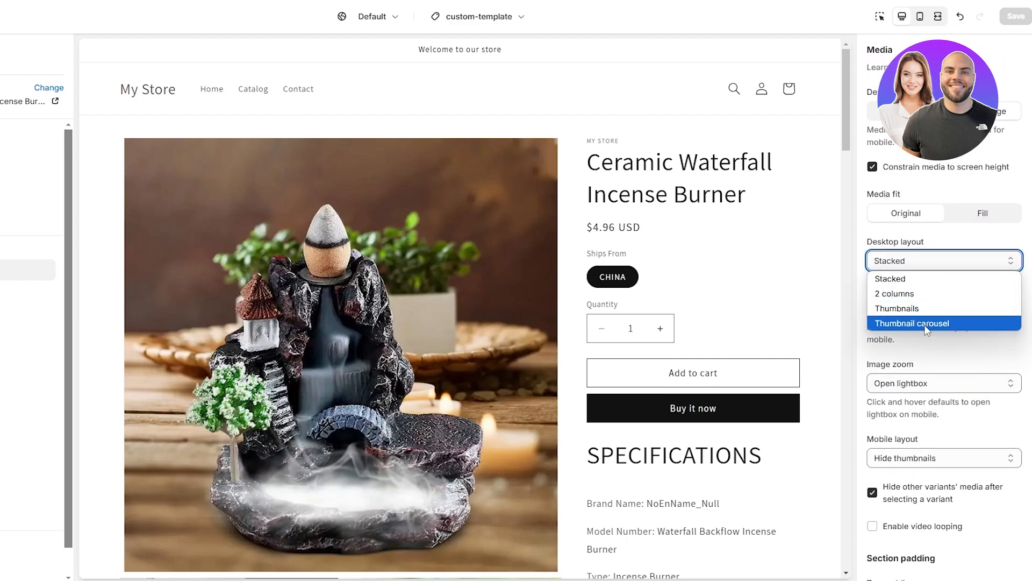
pyautogui.click(898, 310)
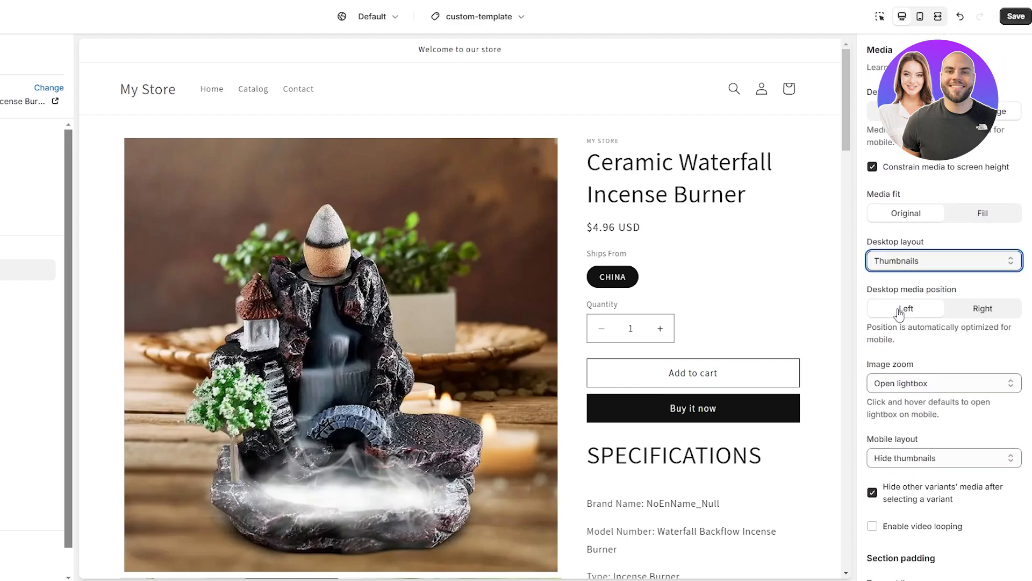
# - Browse several incense burner images through the thumbnails beneath the main product picture
pyautogui.scroll(-12, 350, 488)
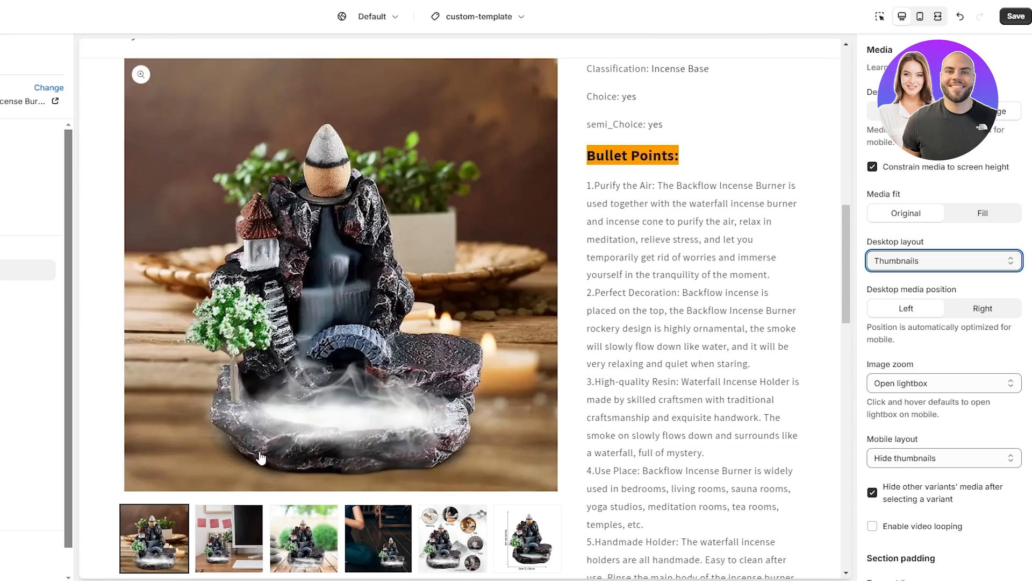
pyautogui.click(229, 537)
pyautogui.click(304, 538)
pyautogui.click(378, 538)
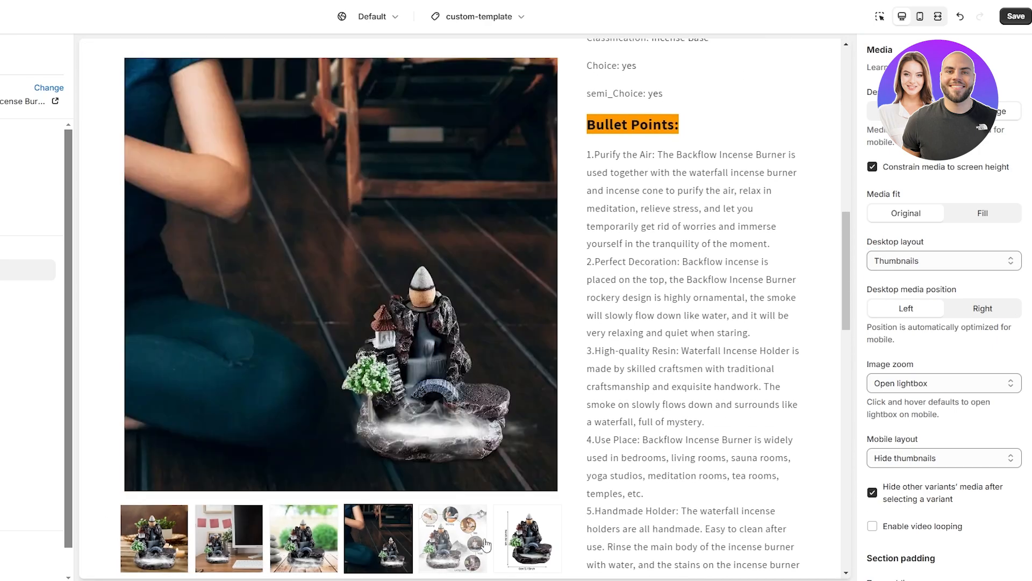
pyautogui.click(486, 544)
# - Set the desktop layout of the product media to Thumbnail carousel
pyautogui.click(944, 260)
pyautogui.click(910, 321)
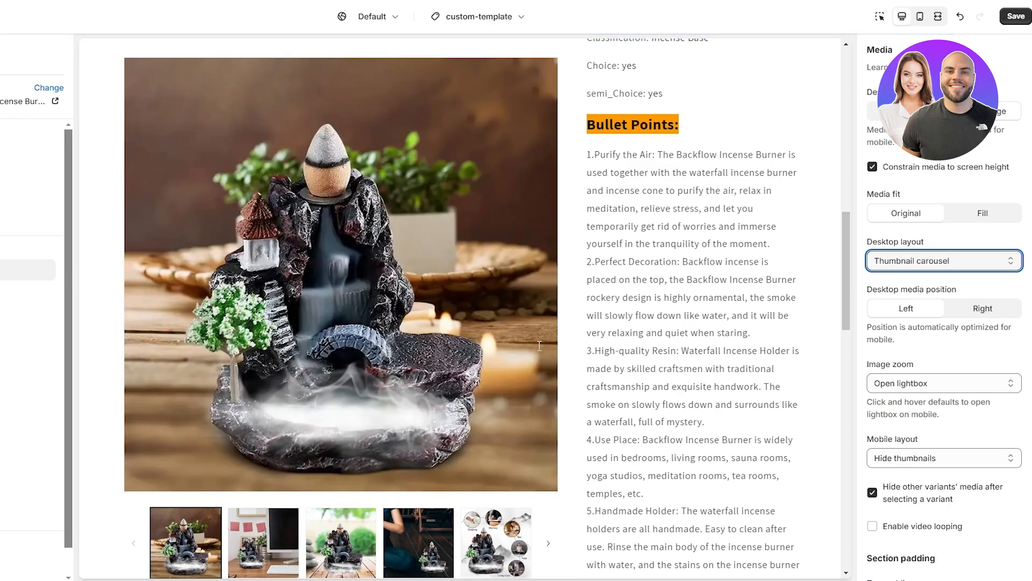
pyautogui.scroll(10, 539, 346)
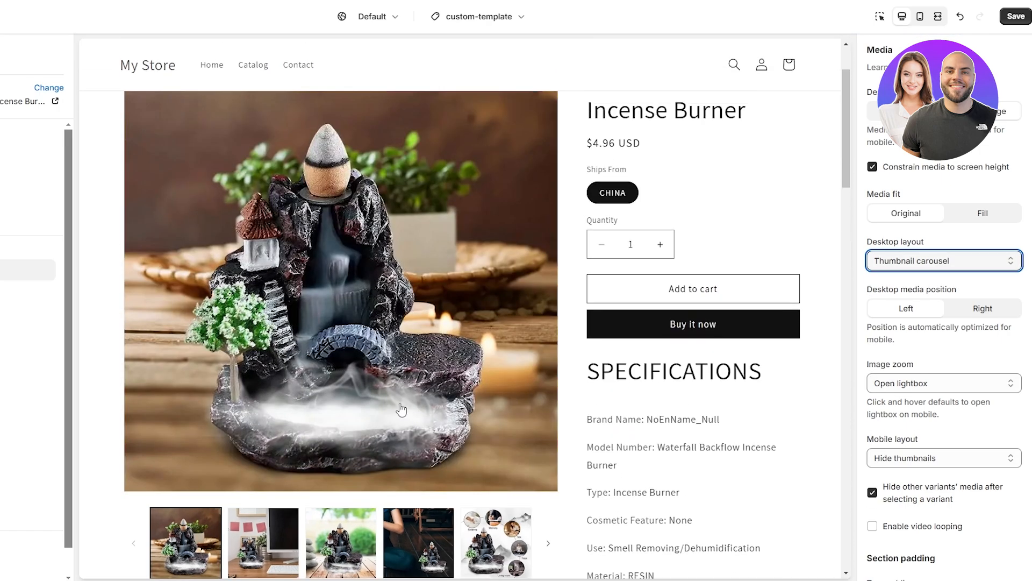
# - Choose Hide thumbnails as the mobile layout of the product media
pyautogui.scroll(-5, 925, 293)
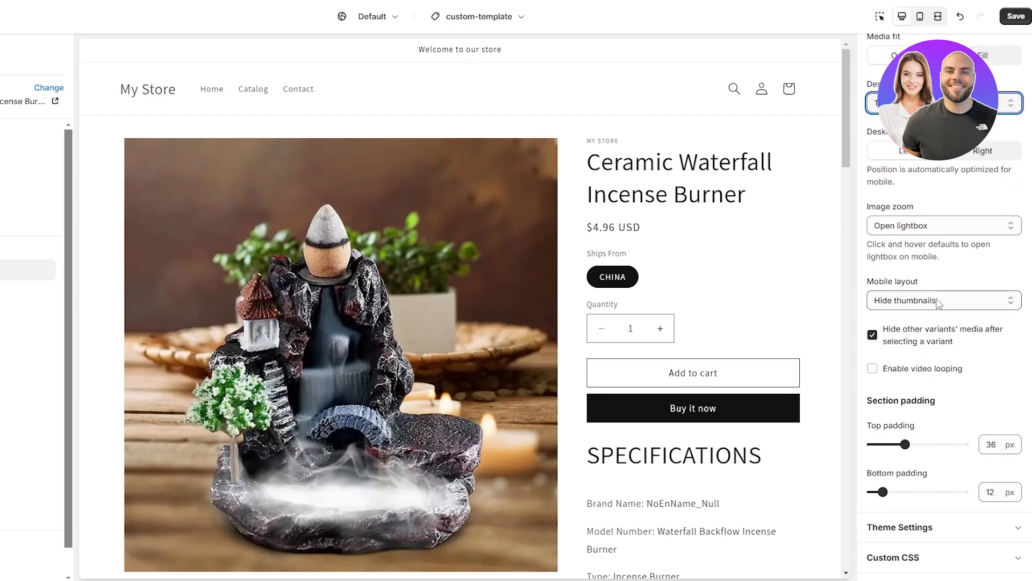
pyautogui.click(944, 306)
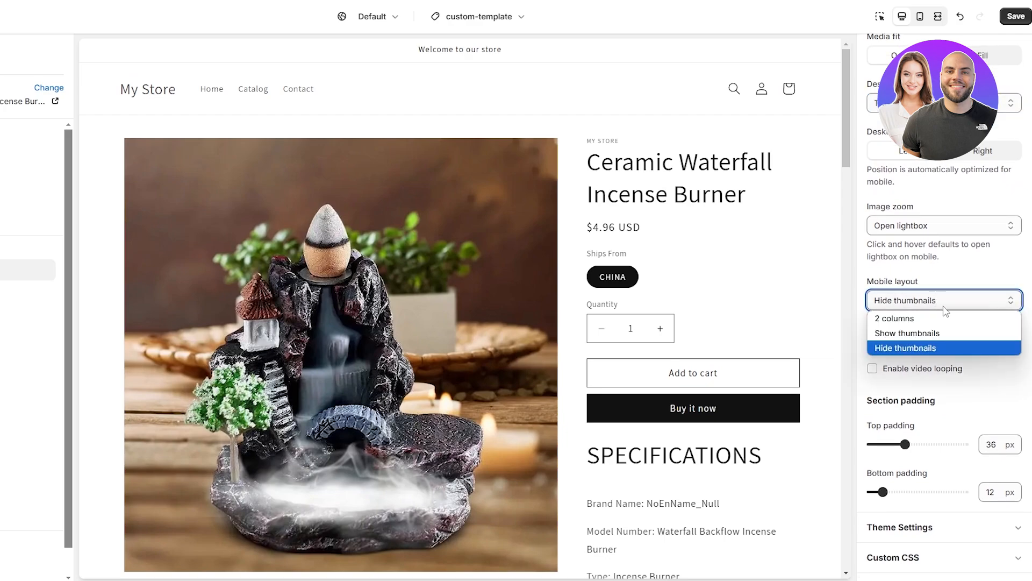
pyautogui.click(932, 356)
pyautogui.scroll(4, 952, 376)
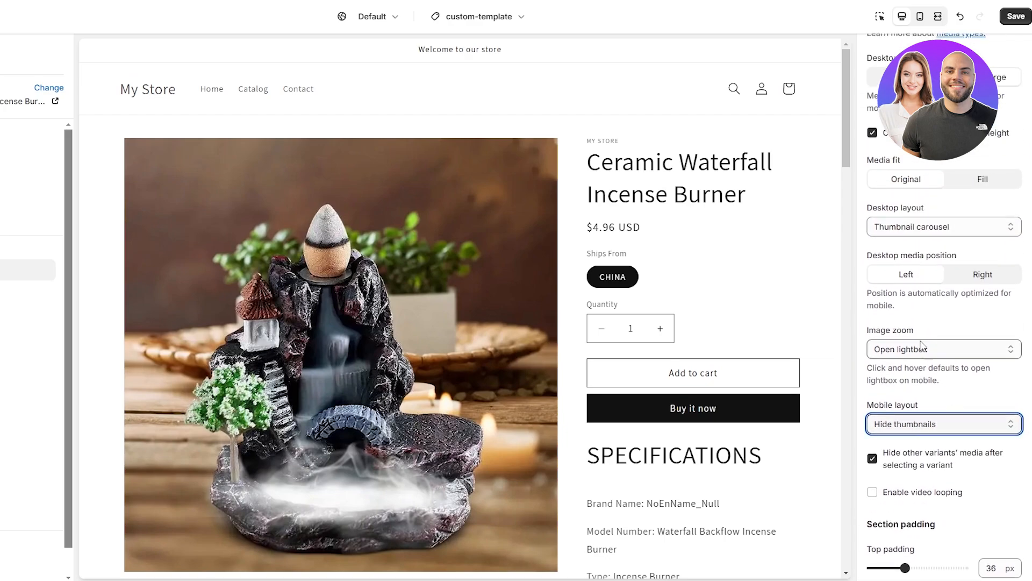
pyautogui.scroll(3, 903, 223)
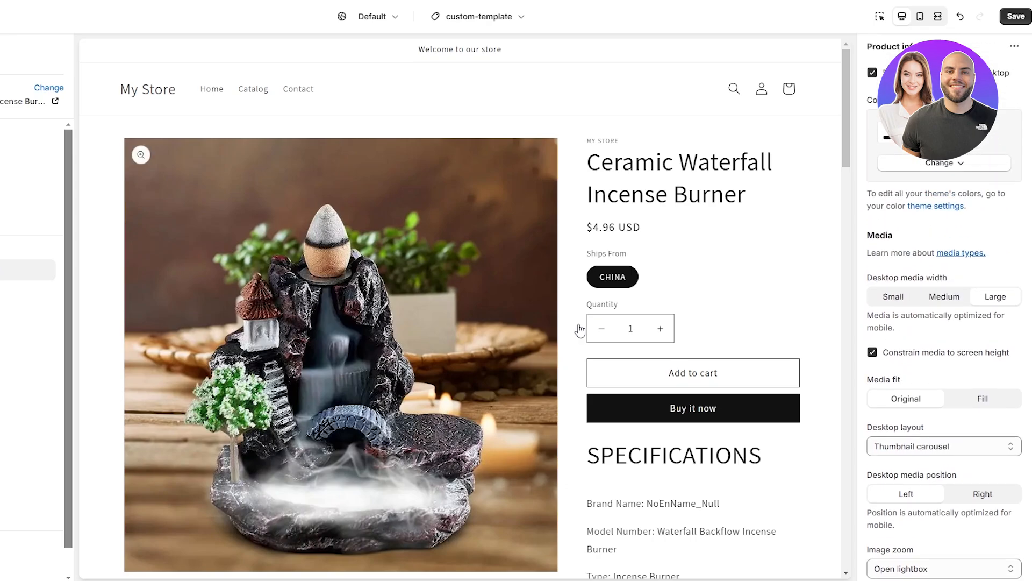
# - Examine how the thumbnail carousel sits beside the full product description on the incense burner page
pyautogui.scroll(-6, 576, 329)
pyautogui.scroll(-15, 656, 248)
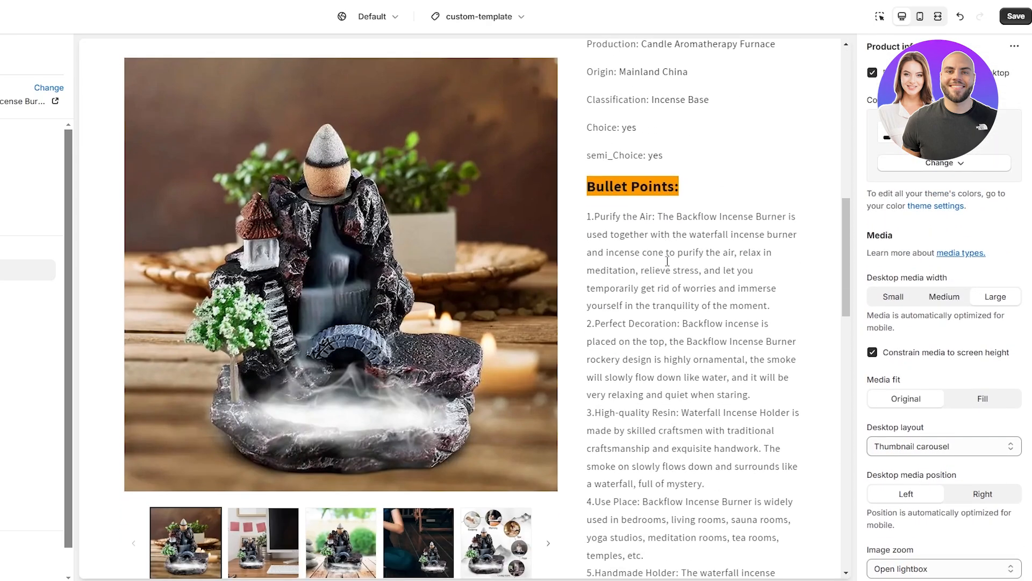
pyautogui.scroll(-3, 670, 265)
pyautogui.scroll(15, 645, 285)
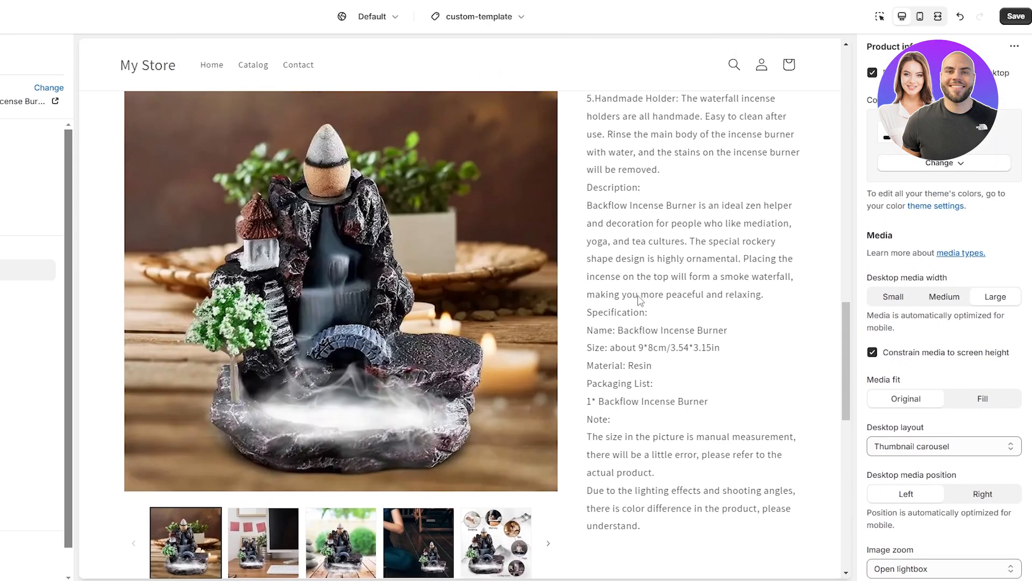
pyautogui.scroll(8, 638, 297)
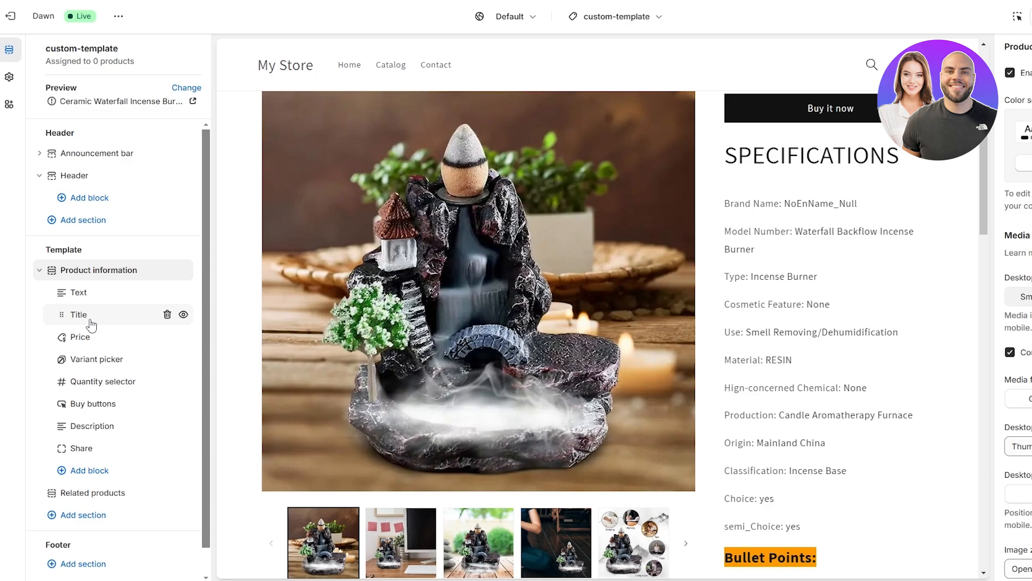
pyautogui.scroll(6, 676, 361)
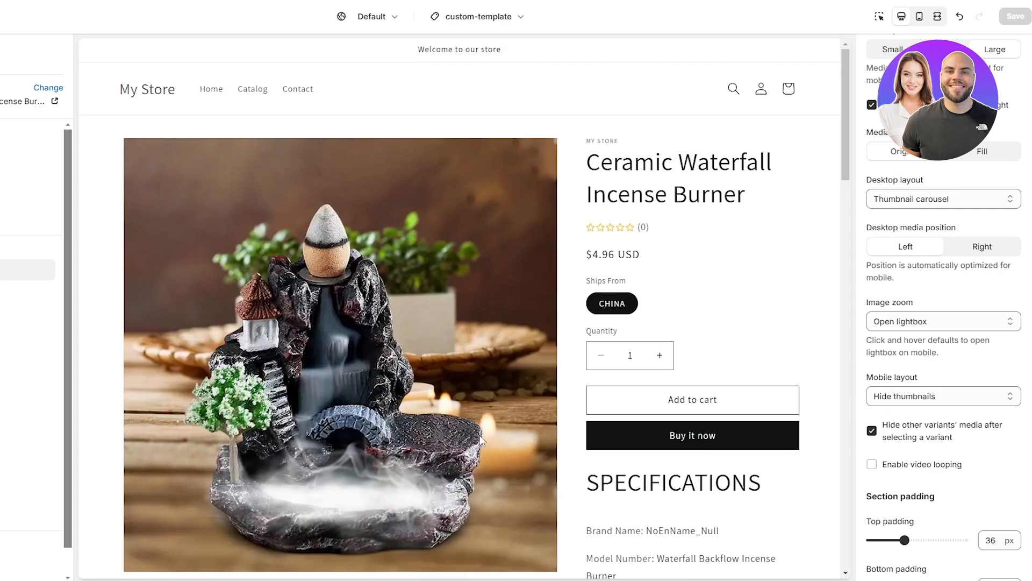
# - Try hiding the Related products section and show it again
pyautogui.scroll(-15, 480, 440)
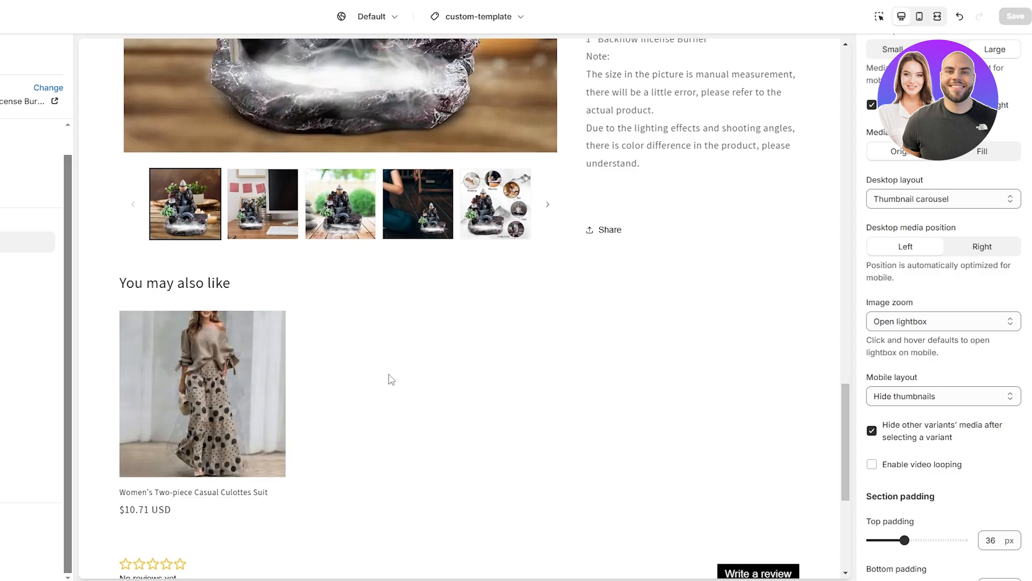
pyautogui.scroll(-2, 274, 273)
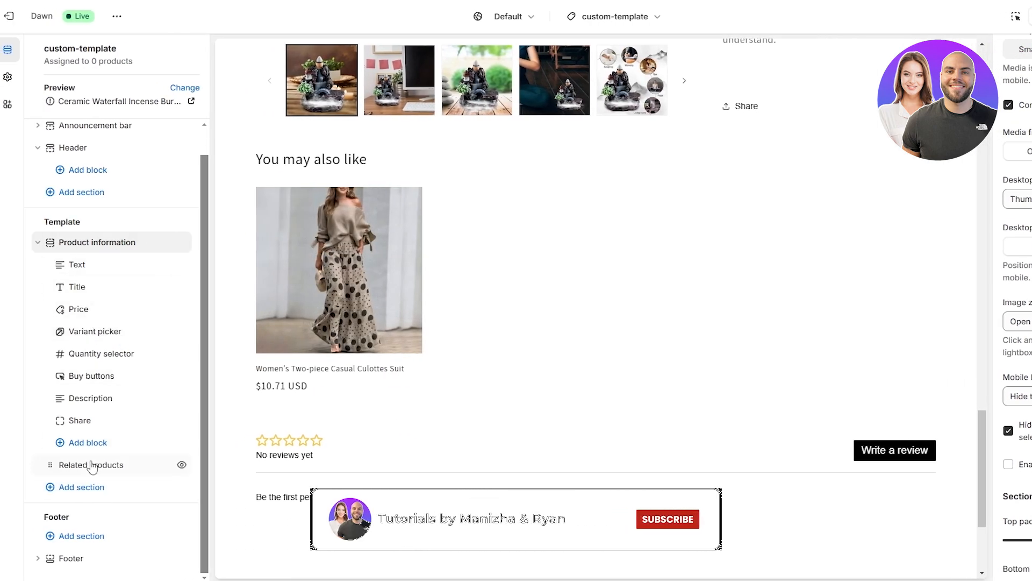
pyautogui.click(178, 469)
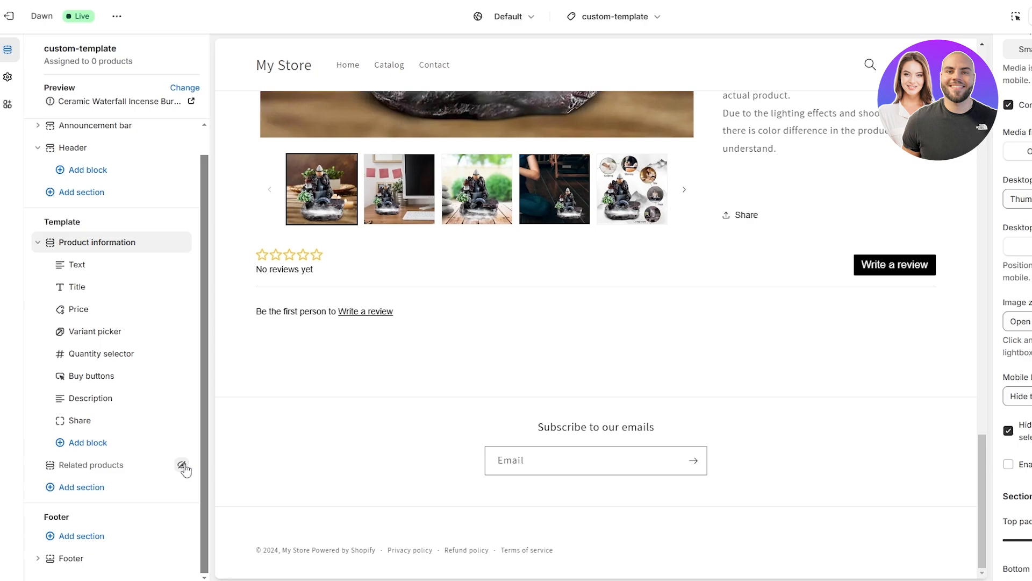
pyautogui.click(183, 466)
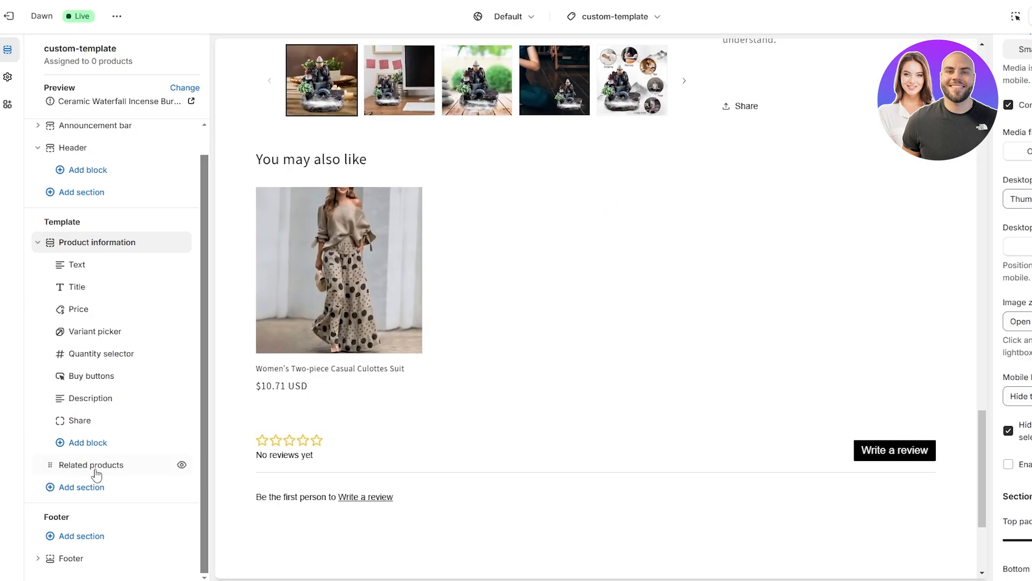
# - Open the Related products section's settings and hide the section from the template
pyautogui.moveTo(96, 475); pyautogui.dragTo(100, 477)
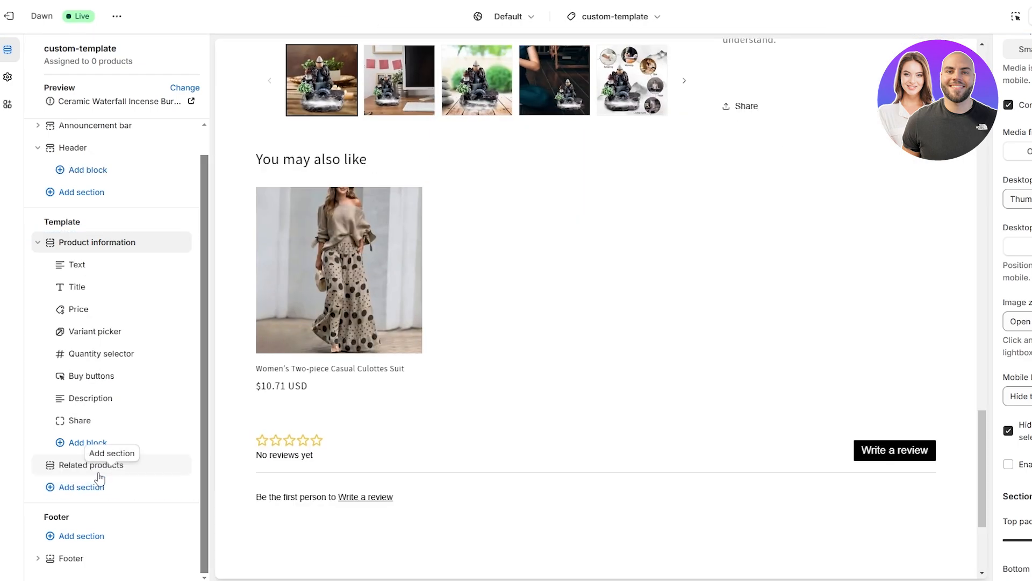
pyautogui.click(100, 475)
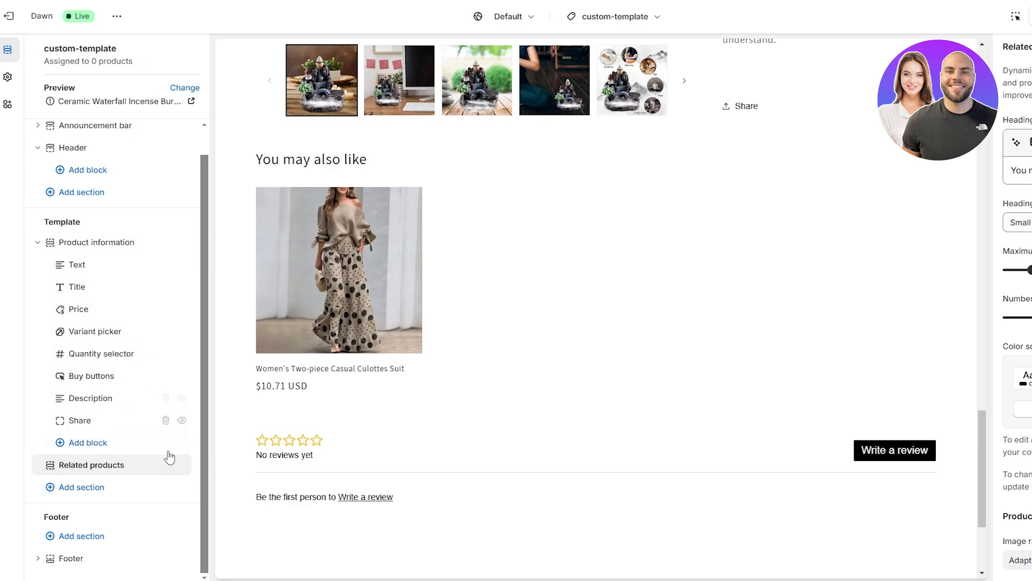
pyautogui.click(181, 464)
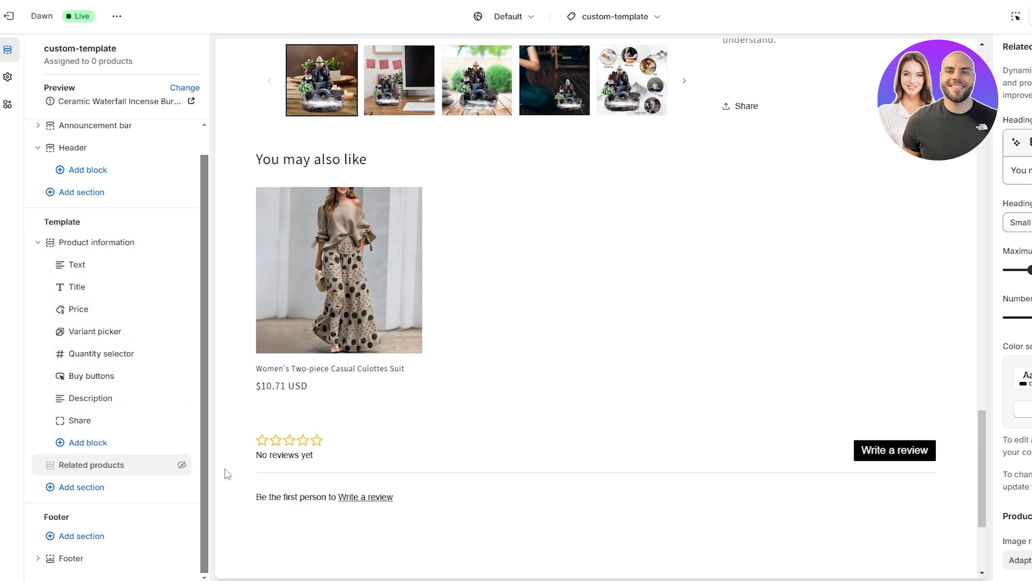
# - Review the product page without related products, checking the description, image carousel, review area and footer
pyautogui.scroll(5, 489, 355)
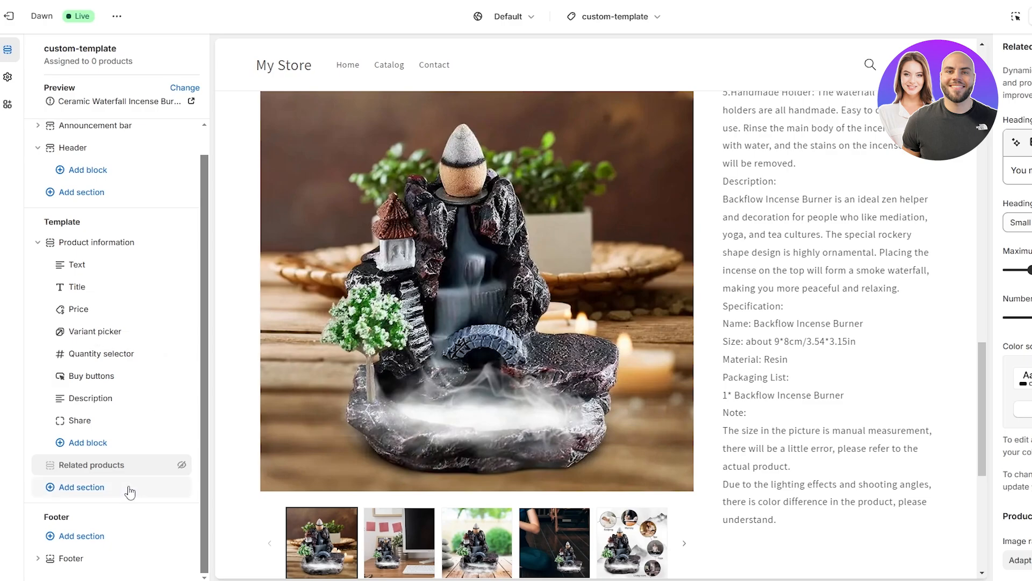
pyautogui.scroll(-5, 486, 516)
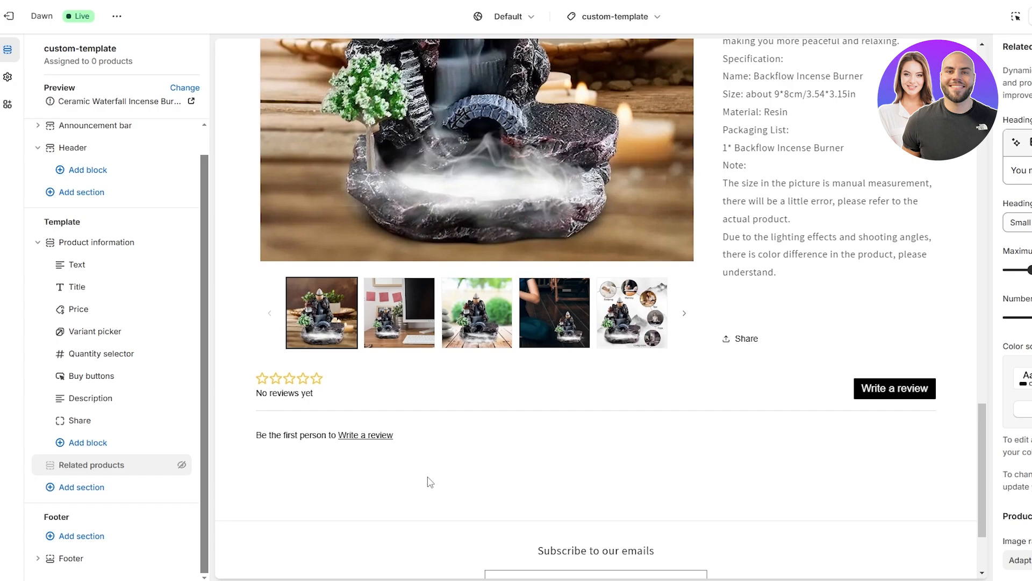
pyautogui.scroll(5, 430, 482)
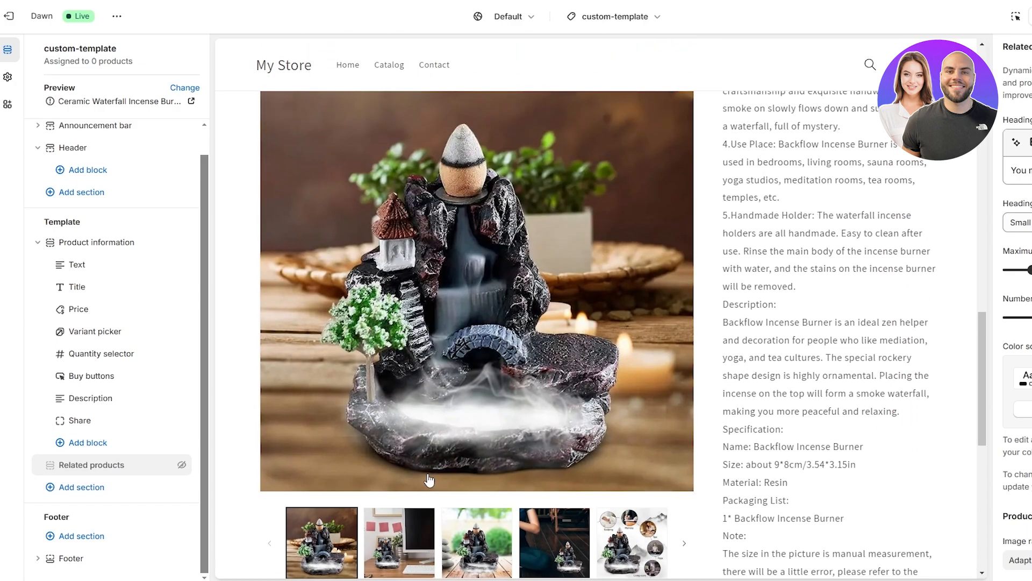
pyautogui.scroll(3, 793, 304)
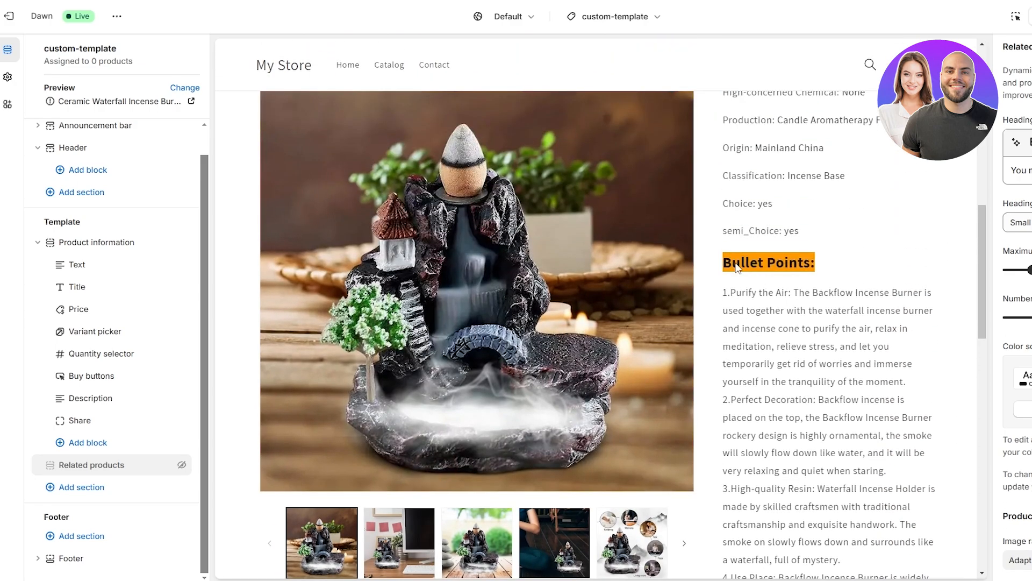
pyautogui.scroll(5, 775, 293)
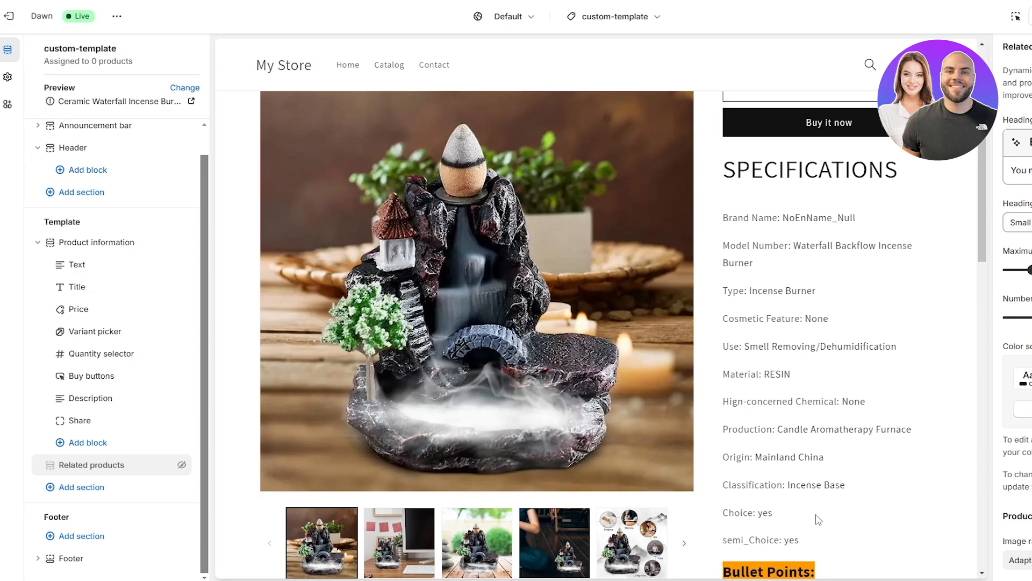
pyautogui.scroll(4, 813, 517)
pyautogui.scroll(1, 787, 436)
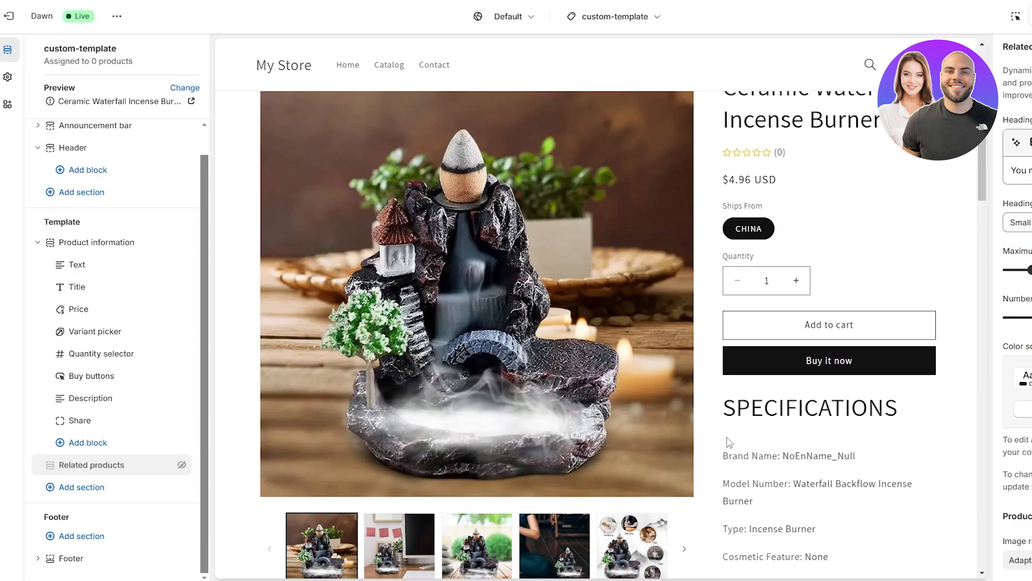
pyautogui.scroll(-12, 721, 451)
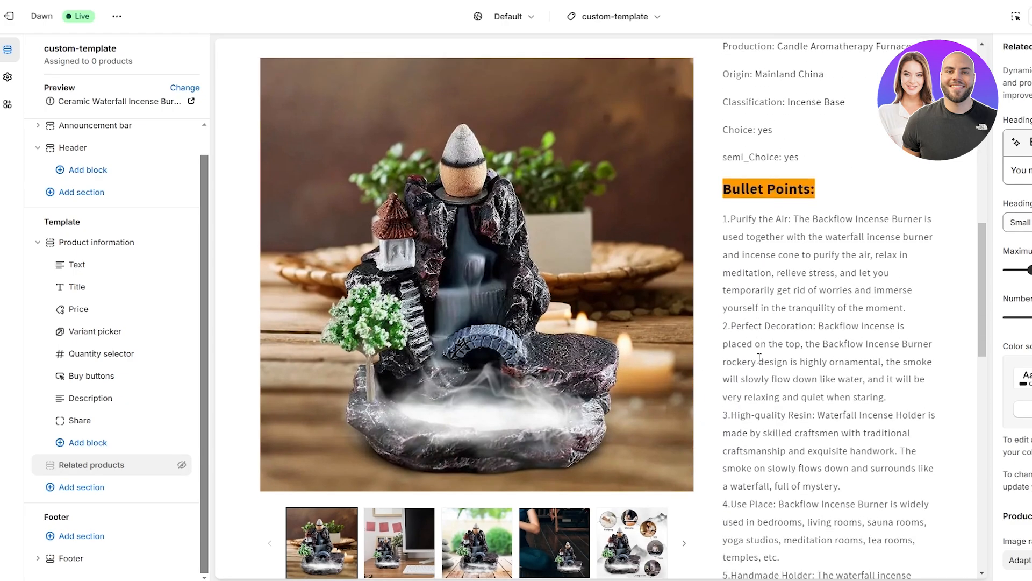
pyautogui.scroll(-8, 789, 376)
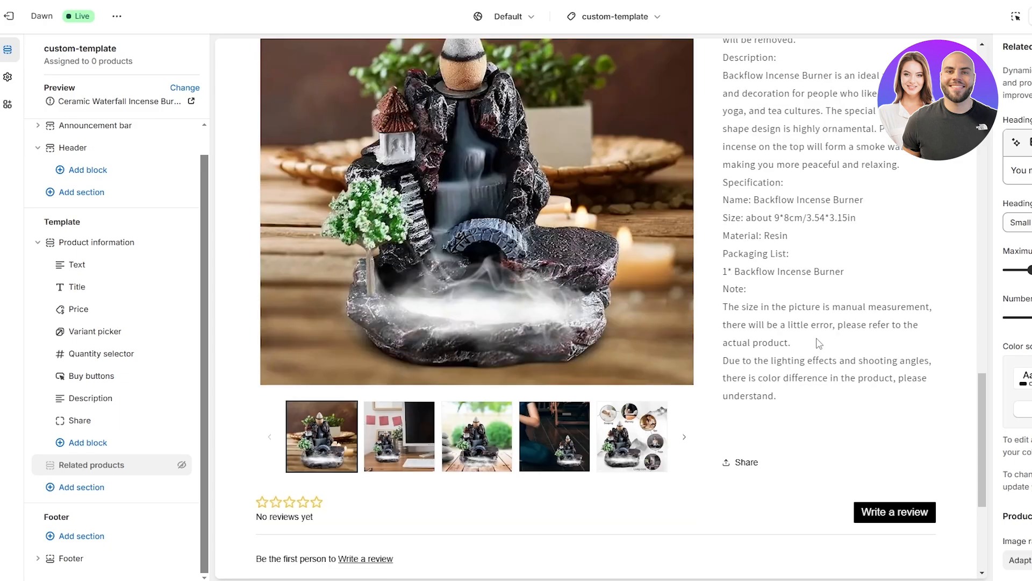
pyautogui.scroll(-5, 819, 343)
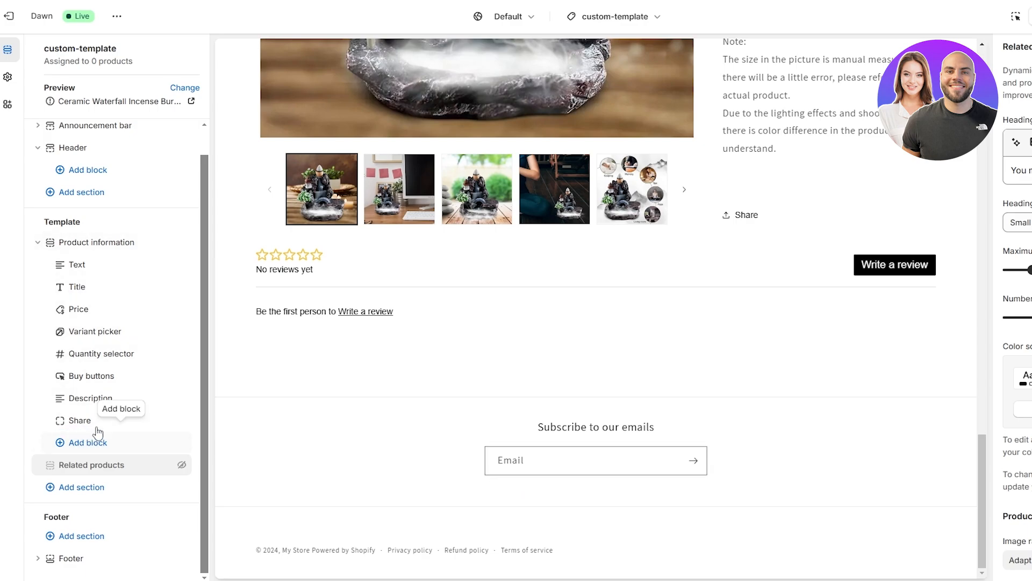
# - Add an Image with text section to the template below the Related products section
pyautogui.click(92, 490)
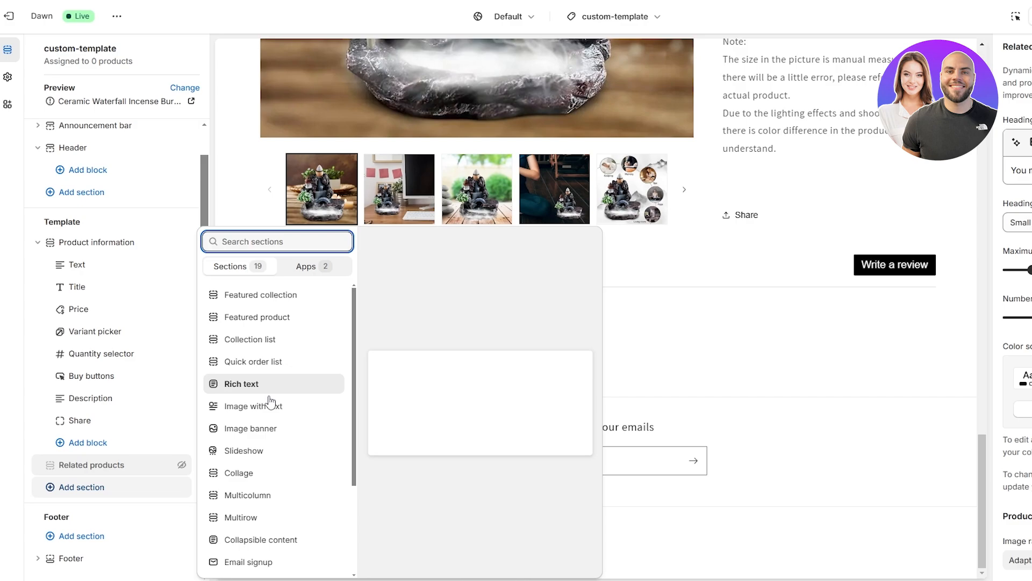
pyautogui.click(264, 407)
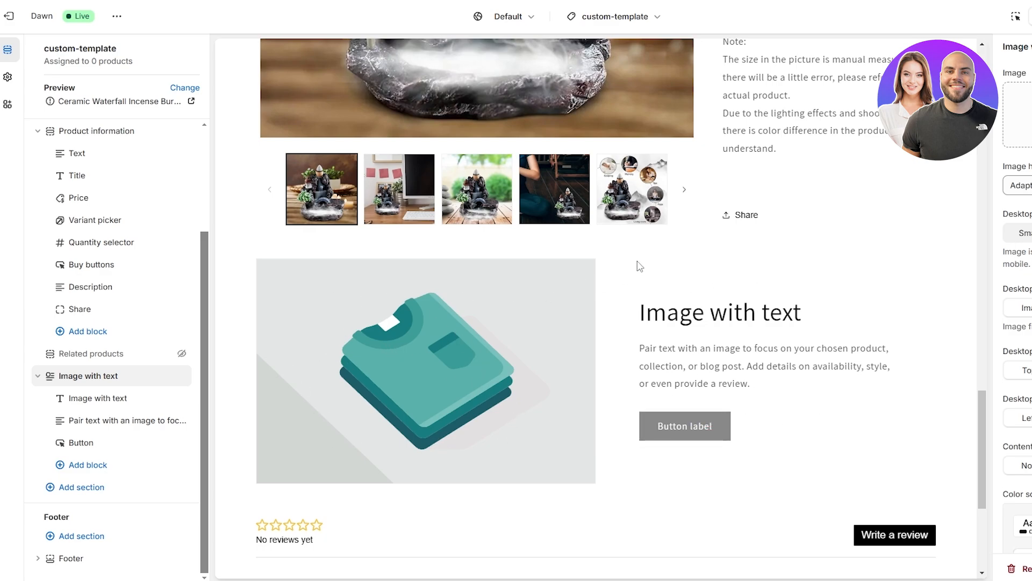
# - Set the Image with text section's image to the S3bed1171d5d54c4... incense burner picture showing its sleeping, working, spa and yoga uses
pyautogui.click(111, 385)
pyautogui.click(94, 384)
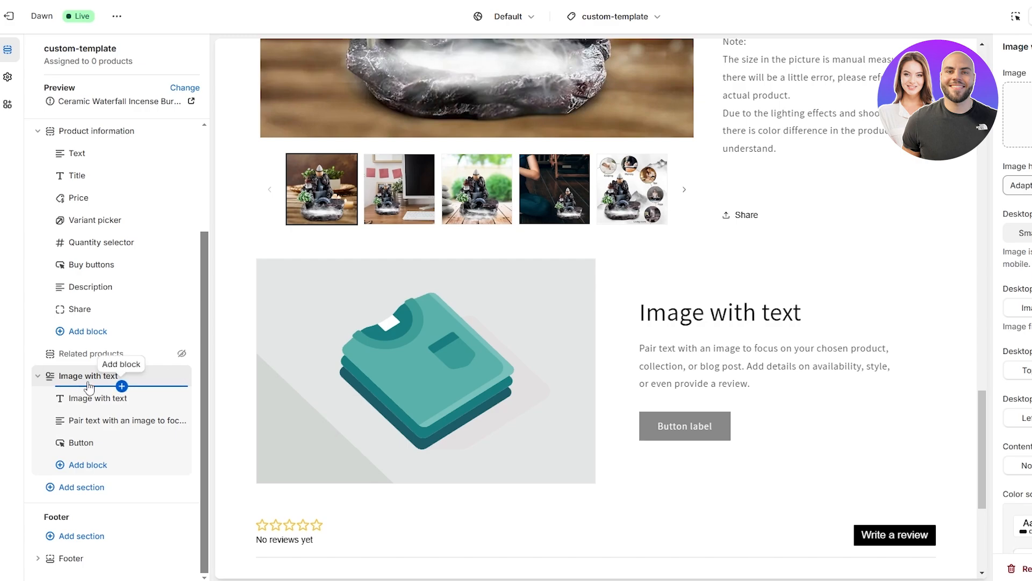
pyautogui.click(89, 386)
pyautogui.click(93, 410)
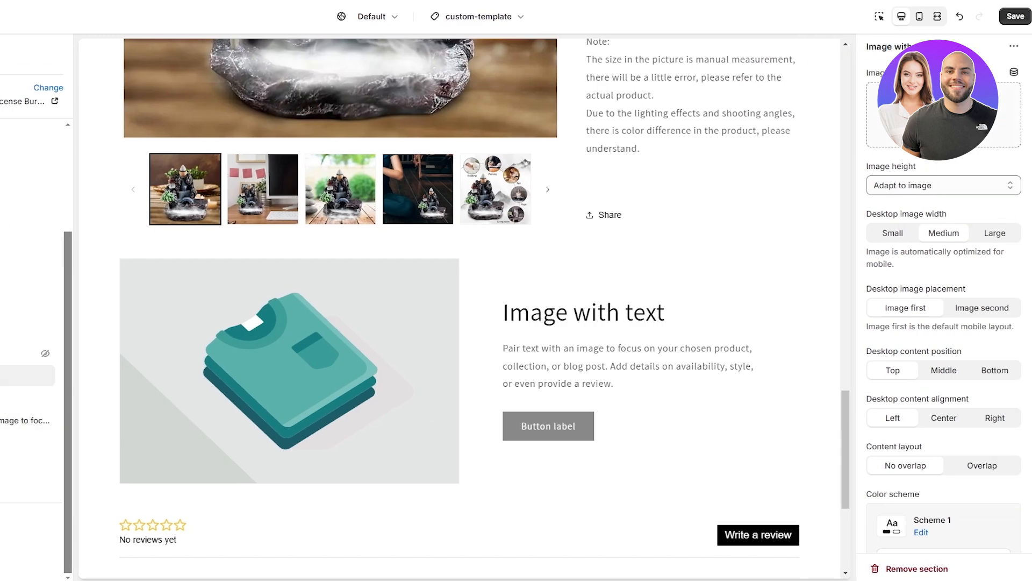
pyautogui.click(941, 108)
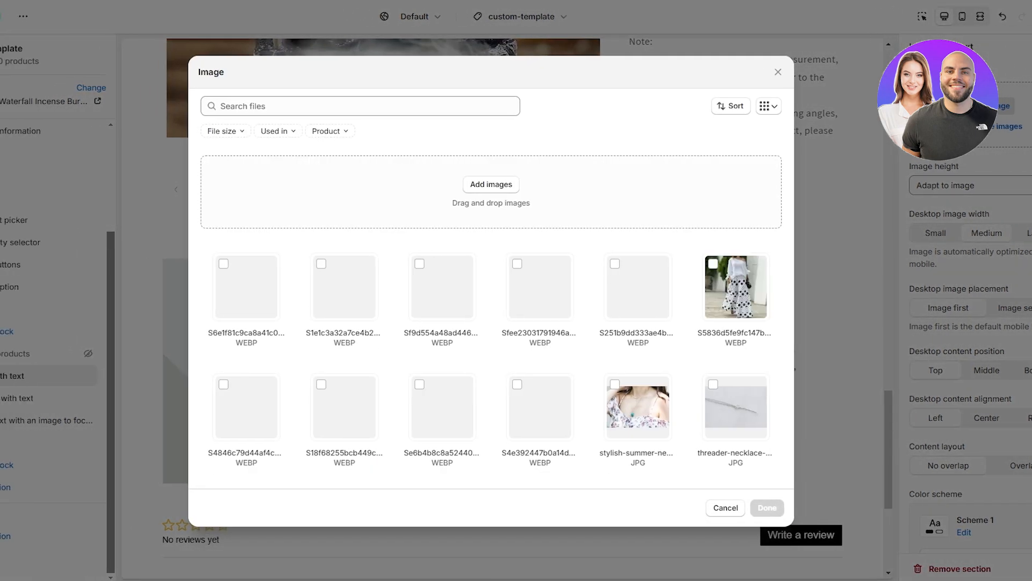
pyautogui.scroll(-15, 582, 312)
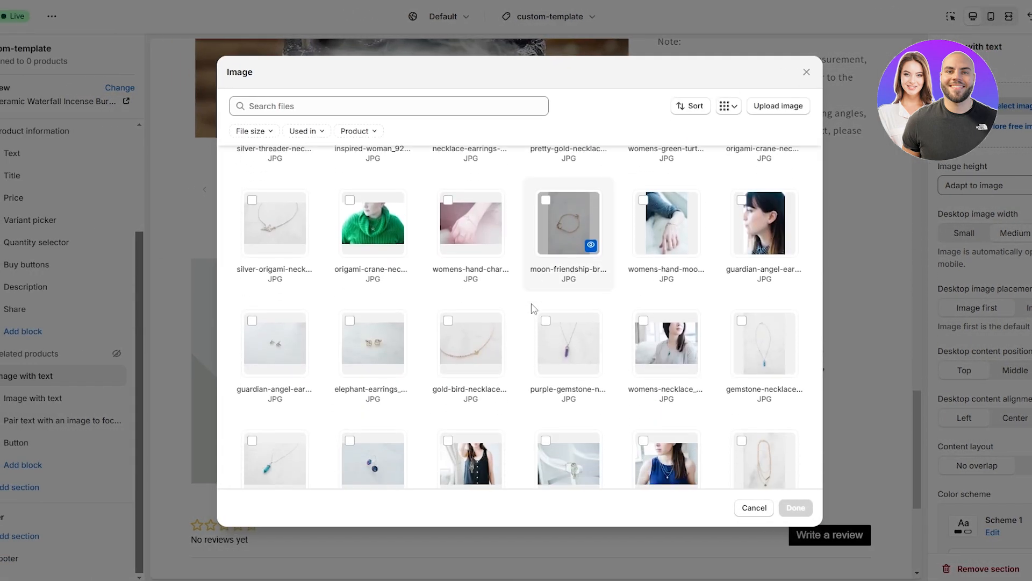
pyautogui.scroll(-3, 533, 308)
pyautogui.scroll(-10, 532, 307)
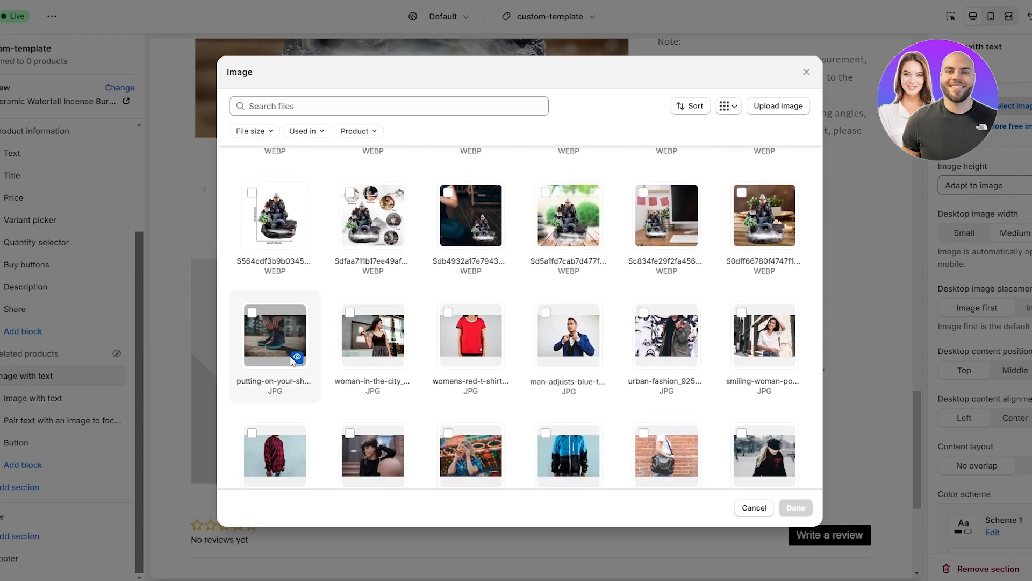
pyautogui.scroll(3, 323, 366)
pyautogui.scroll(1, 784, 326)
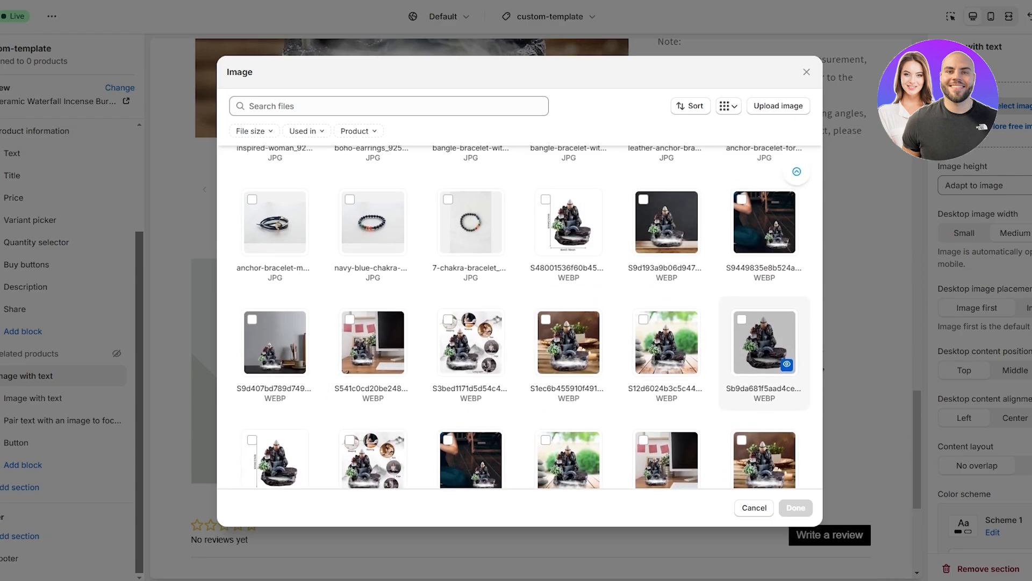
pyautogui.click(447, 320)
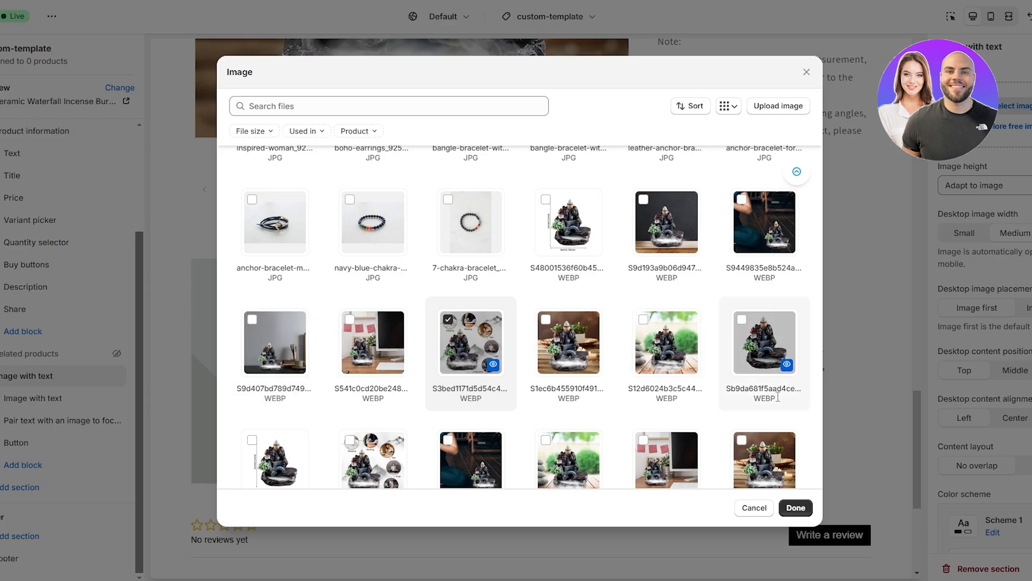
pyautogui.click(795, 506)
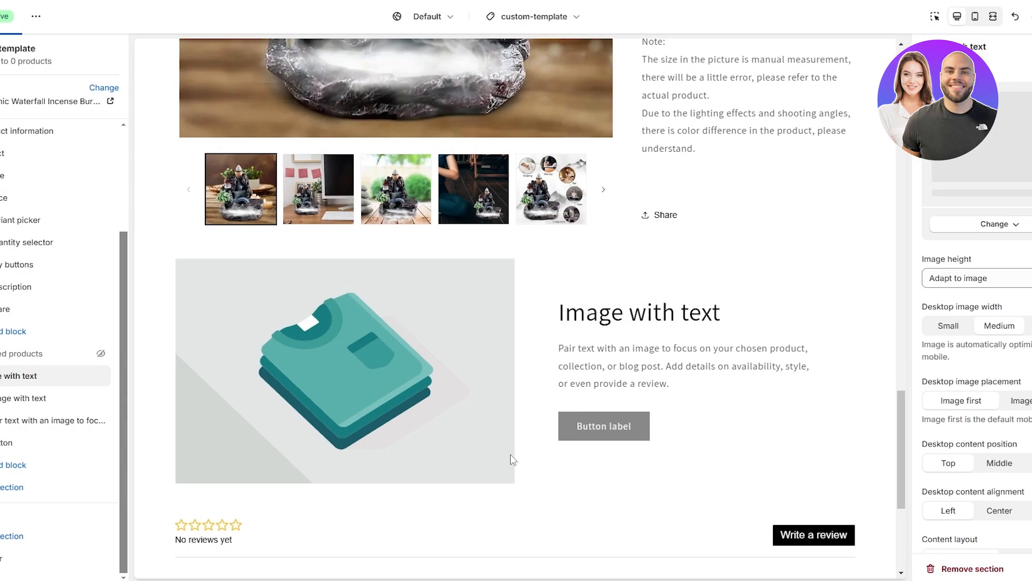
# - Set the Image with text section's desktop image placement to Image second
pyautogui.scroll(1, 459, 363)
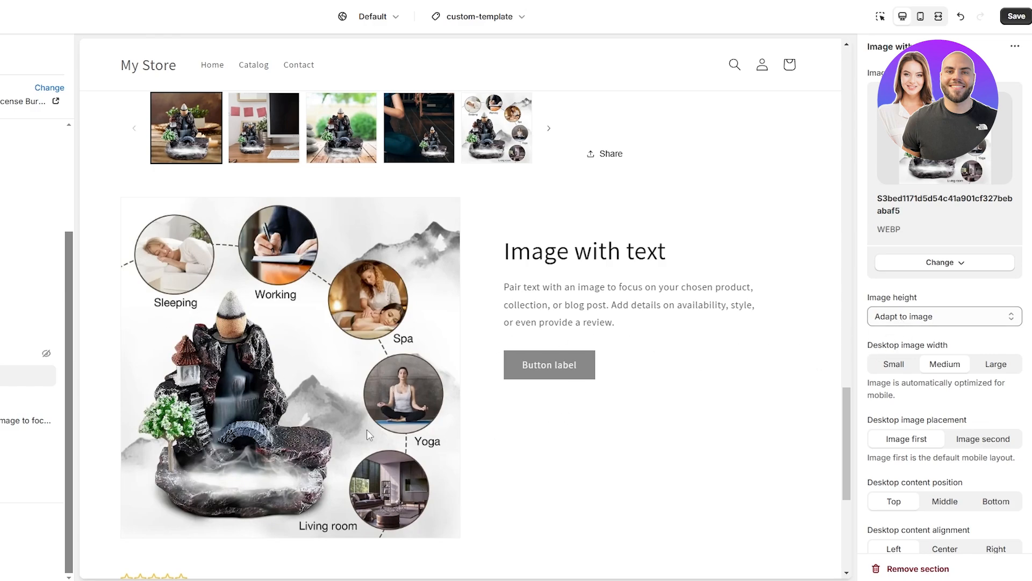
pyautogui.scroll(-1, 367, 429)
pyautogui.moveTo(898, 423); pyautogui.dragTo(950, 426)
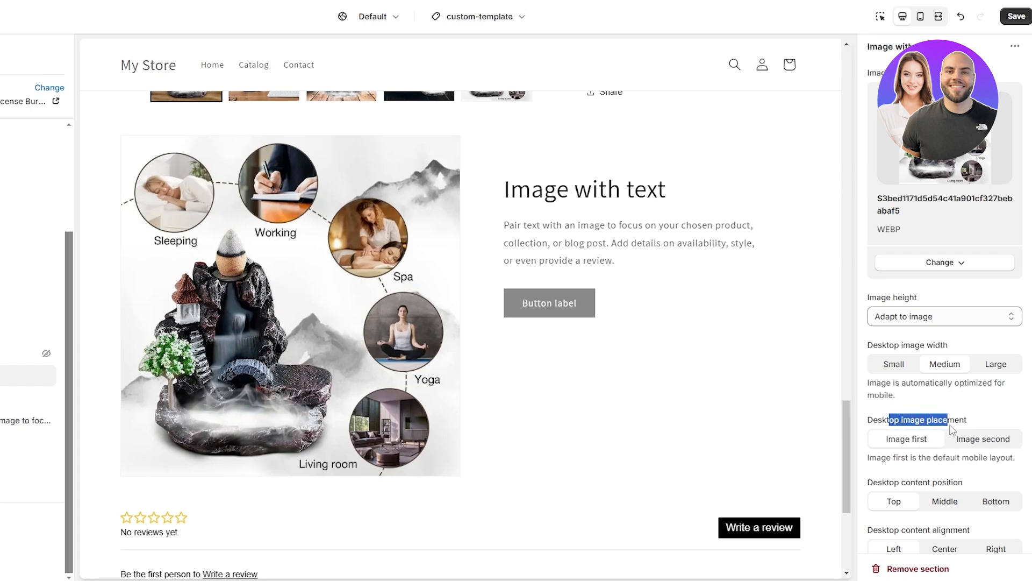
pyautogui.click(981, 421)
pyautogui.scroll(-1, 952, 442)
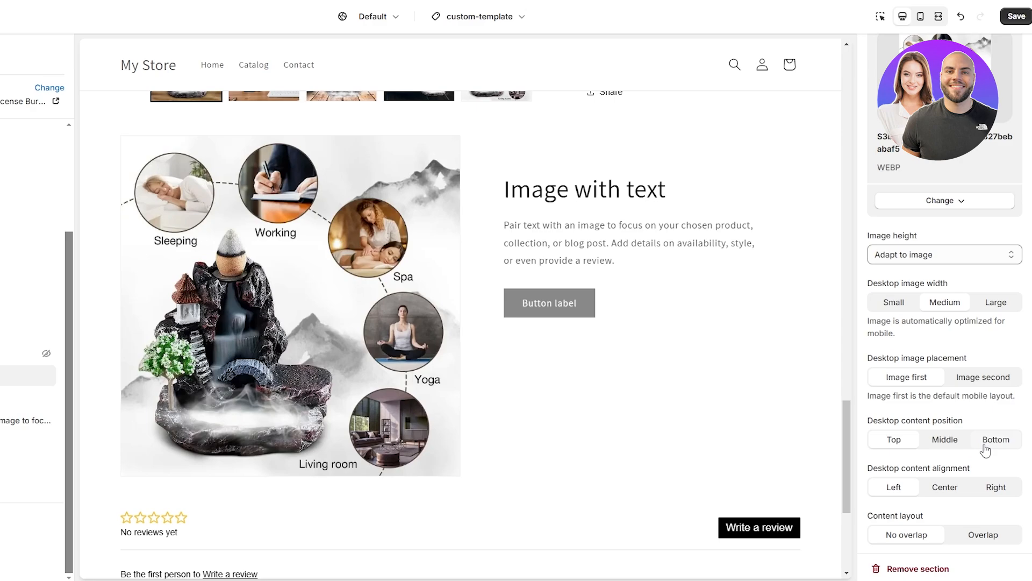
pyautogui.click(983, 377)
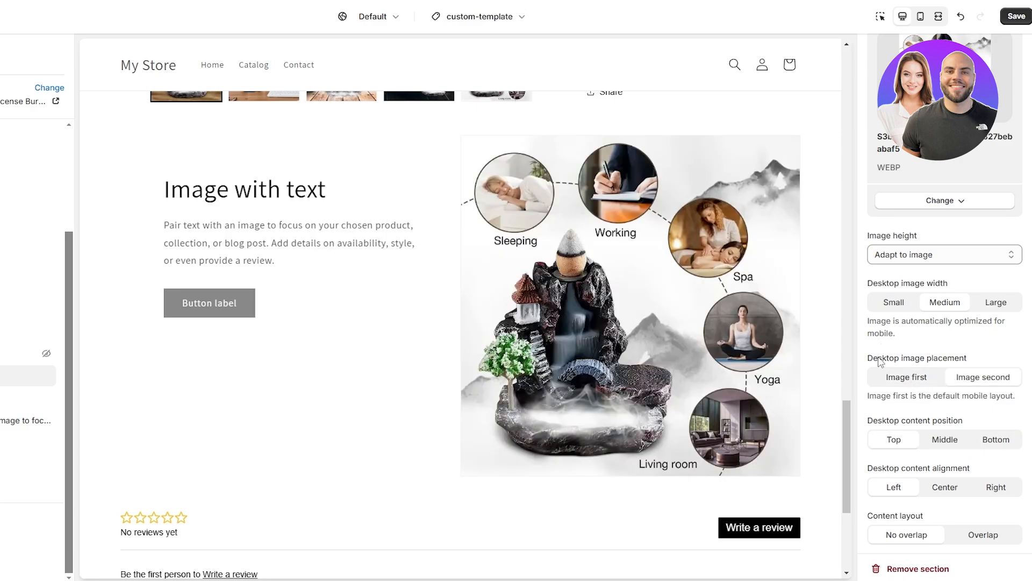
# - Review the new image placement against the product gallery and description above it
pyautogui.moveTo(880, 361); pyautogui.dragTo(969, 361)
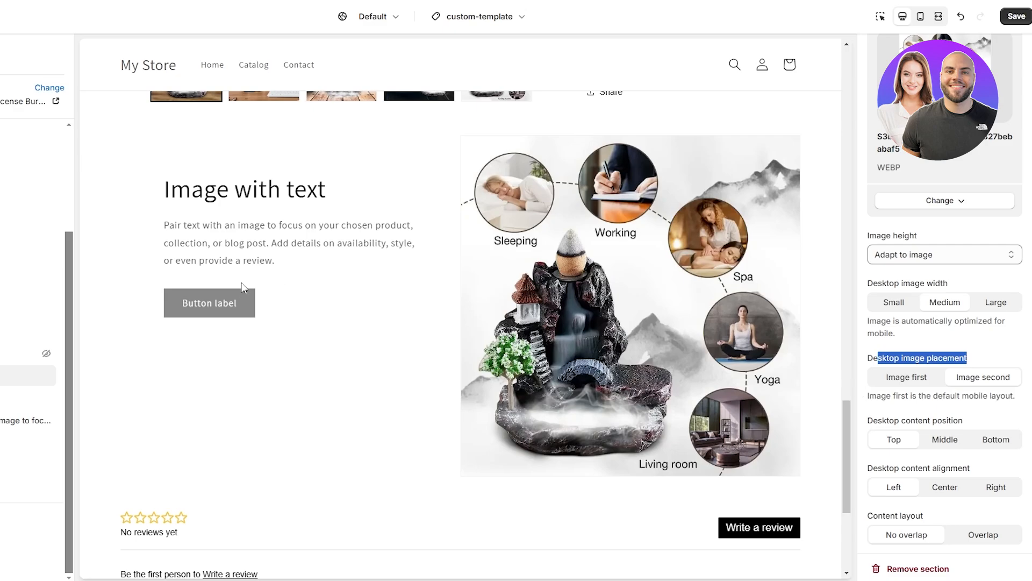
pyautogui.scroll(2, 234, 268)
pyautogui.scroll(5, 557, 379)
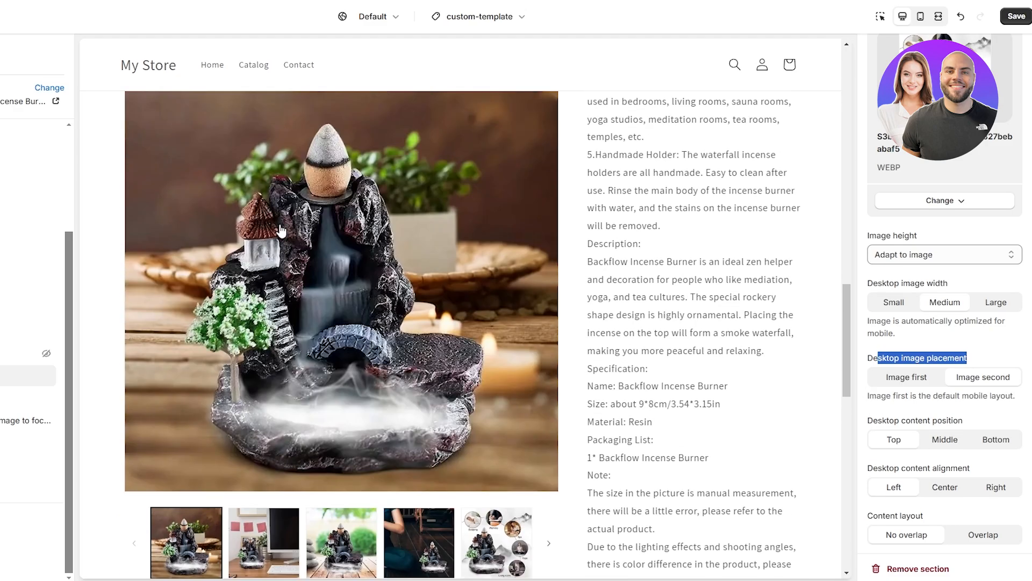
pyautogui.scroll(-3, 379, 324)
pyautogui.scroll(-7, 385, 271)
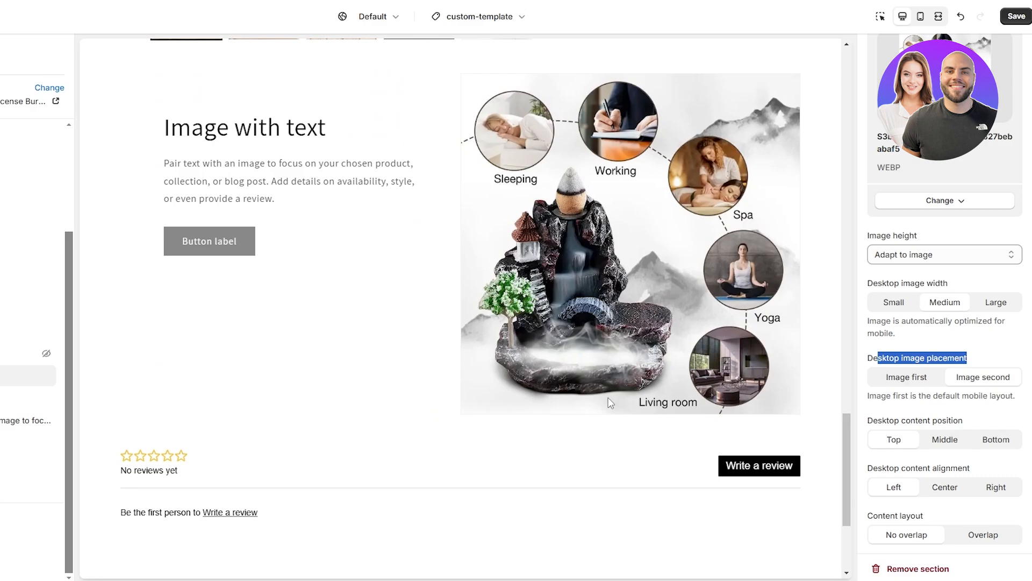
pyautogui.scroll(1, 906, 405)
pyautogui.scroll(-5, 907, 409)
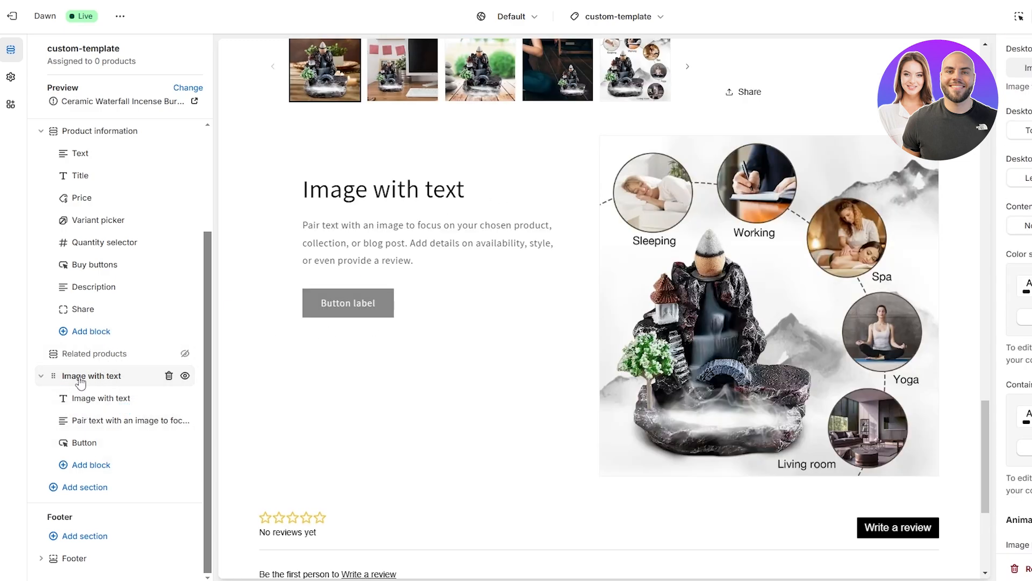
# - Change the Image with text section's heading to "Perfect Decoration"
pyautogui.click(91, 401)
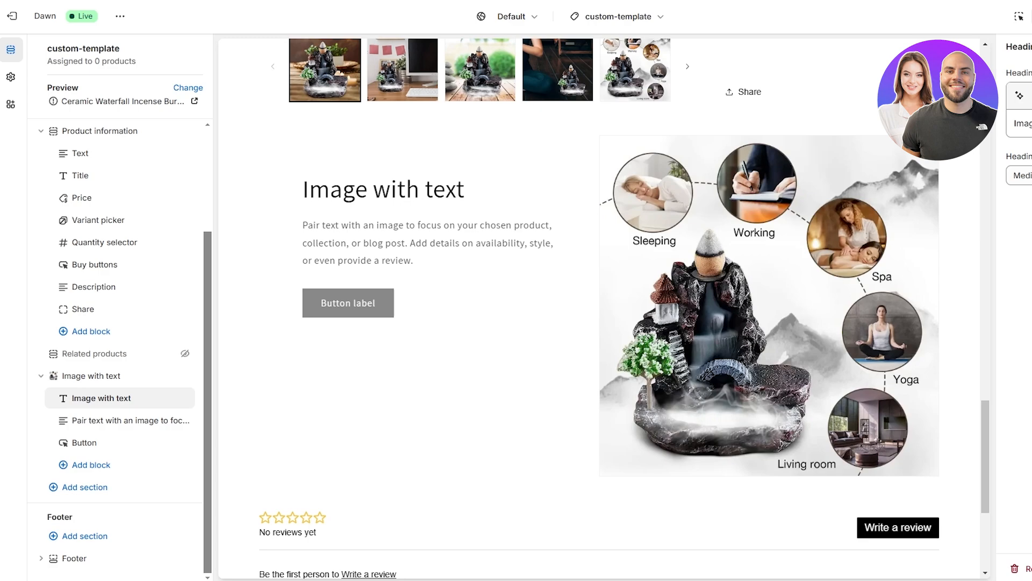
pyautogui.moveTo(1031, 124); pyautogui.dragTo(1011, 138)
pyautogui.write('.Perfect Decoration')
pyautogui.press('Home')
pyautogui.press('Delete')
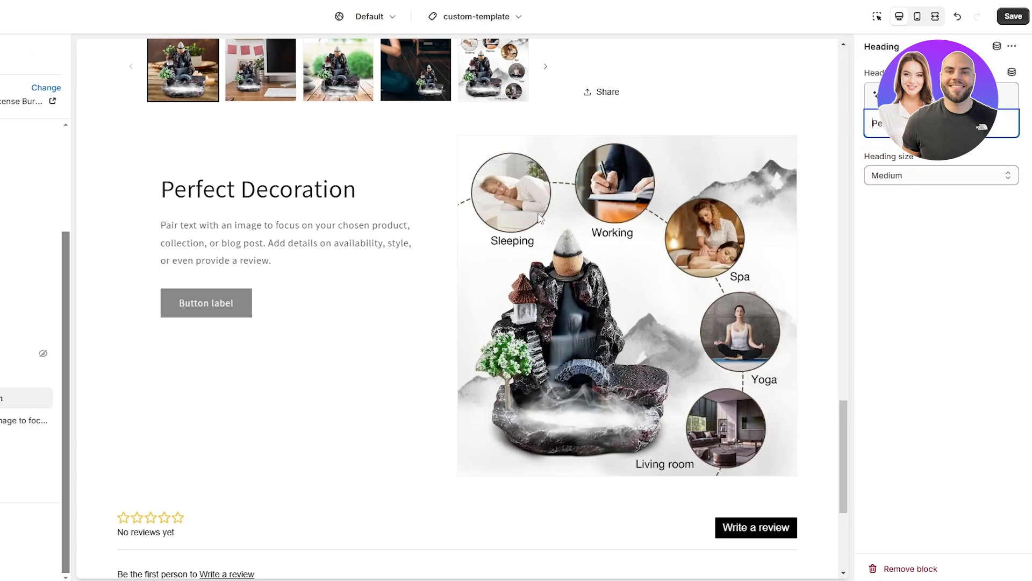
# - Replace the section's text with "Backflow Incense Burner is widely used in bedrooms, living rooms, sauna rooms, yoga studios, meditation rooms, tea rooms, temples, etc."
pyautogui.click(4, 421)
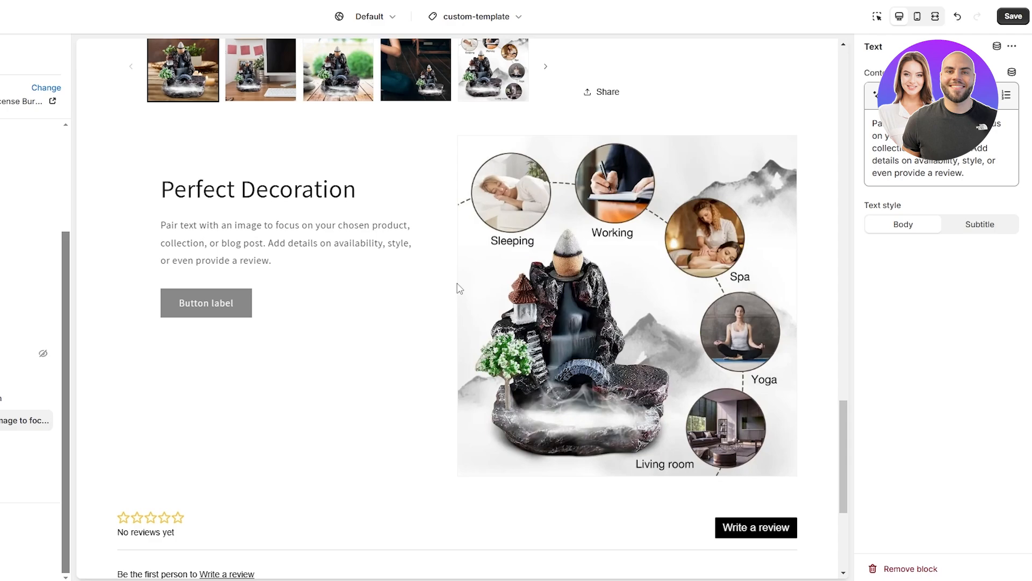
pyautogui.tripleClick(876, 129)
pyautogui.write('Backflow Incense Burner is widely used in bedrooms, living rooms, sauna rooms, yoga studios, meditation rooms, tea rooms, temples, etc.')
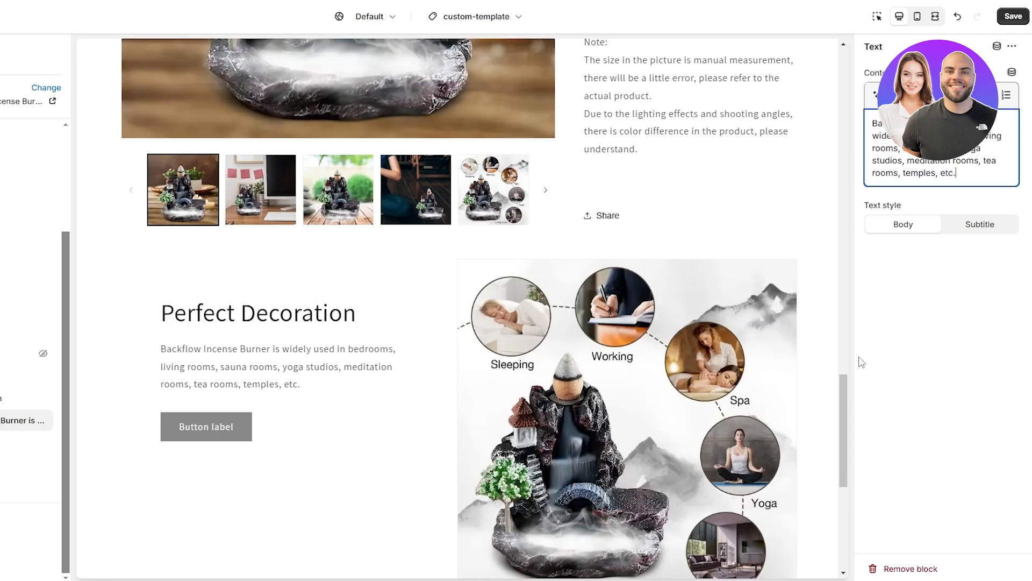
pyautogui.click(910, 347)
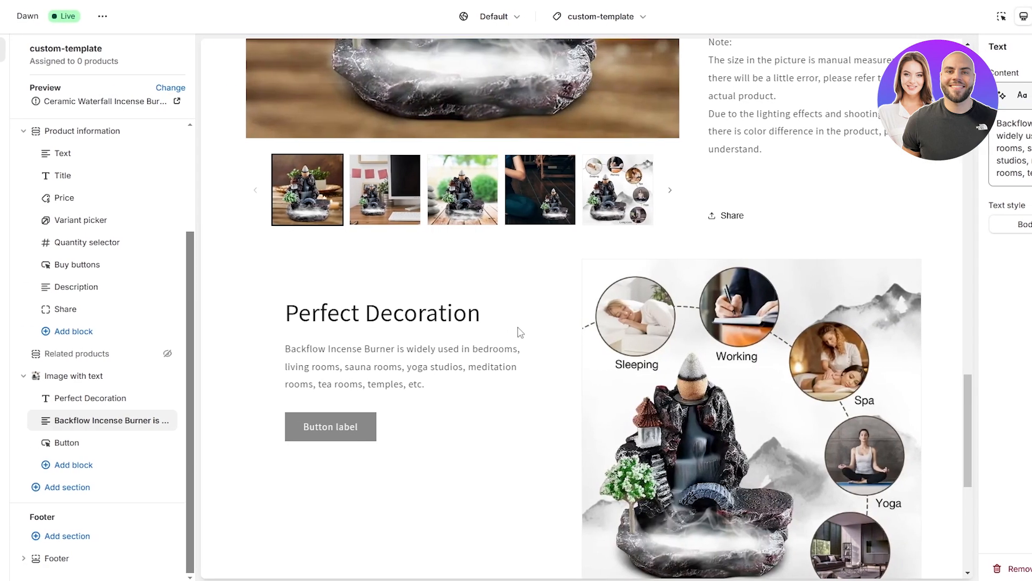
pyautogui.scroll(-2, 392, 356)
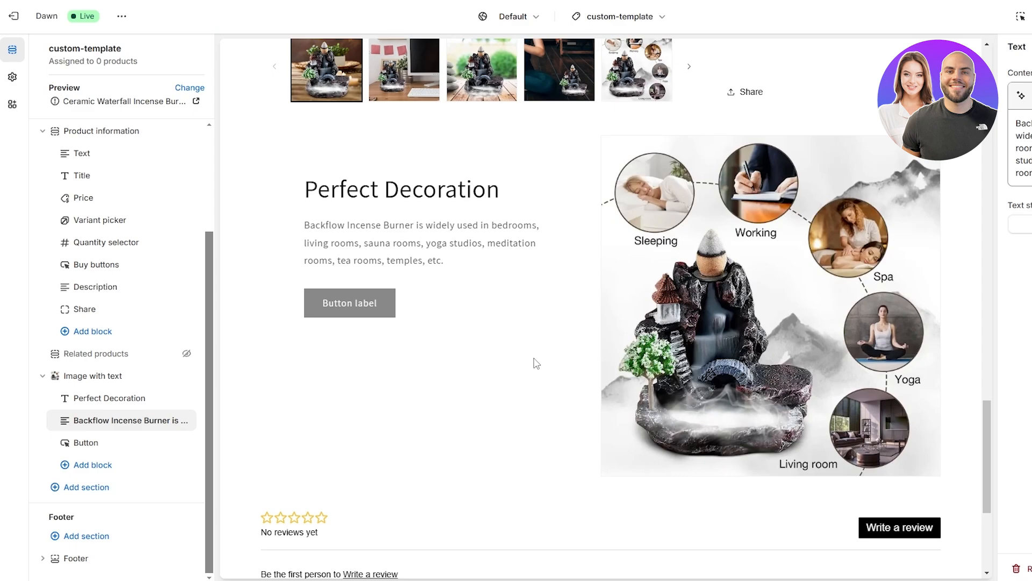
# - Set the Image with text section's desktop content alignment to Center and its desktop content position to Middle
pyautogui.click(95, 379)
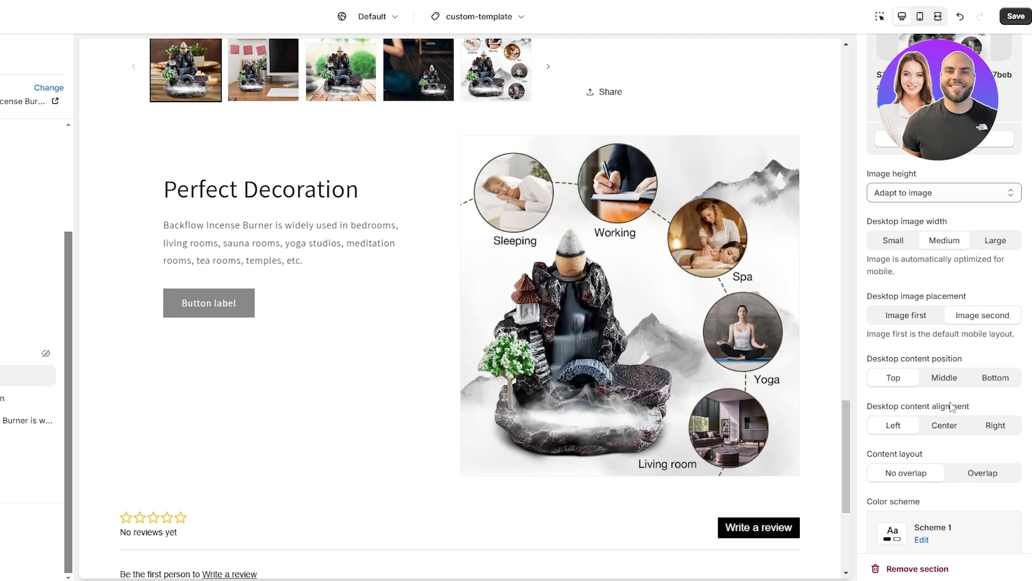
pyautogui.click(944, 425)
pyautogui.scroll(-2, 945, 424)
pyautogui.click(945, 259)
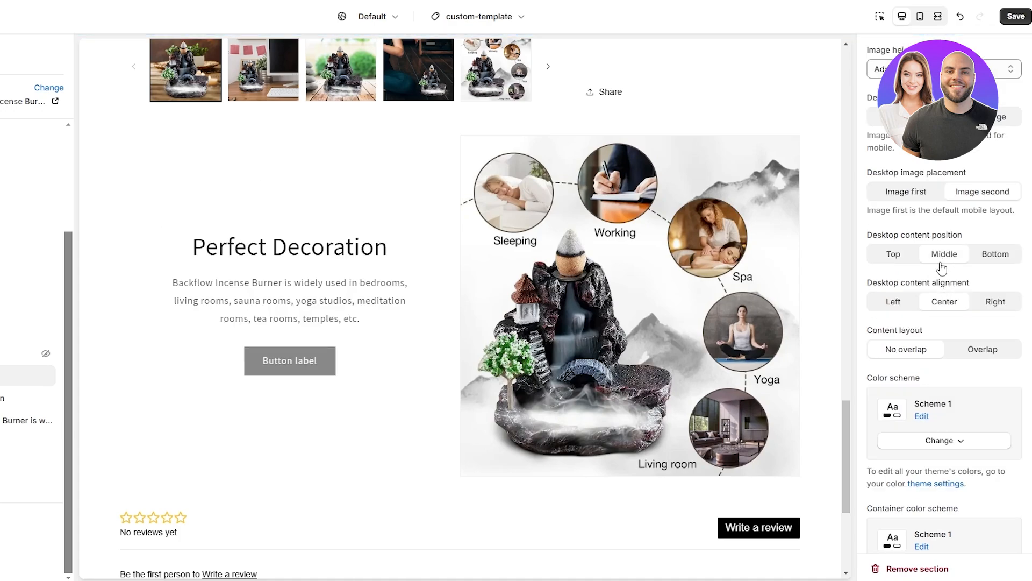
pyautogui.click(893, 304)
pyautogui.click(938, 307)
# - Change the Image with text section's color scheme to Scheme 2, leaving the container color scheme alone
pyautogui.scroll(-3, 945, 280)
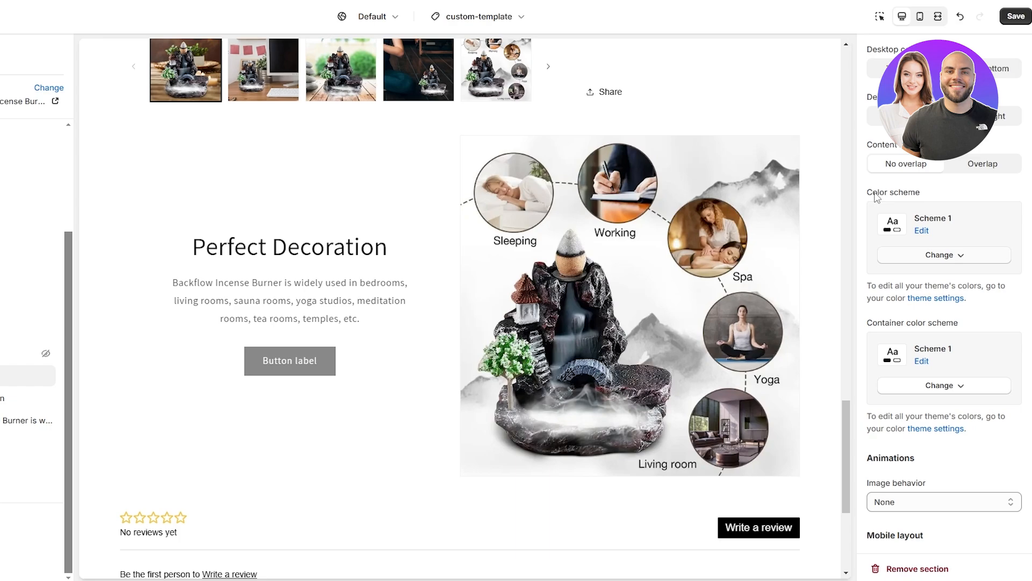
pyautogui.moveTo(873, 192); pyautogui.dragTo(919, 194)
pyautogui.click(946, 256)
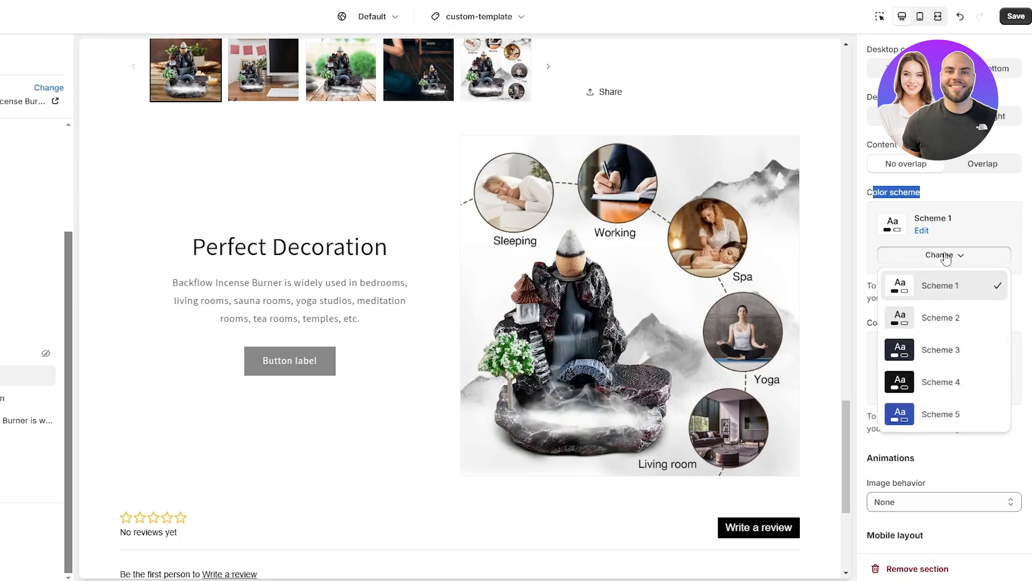
pyautogui.click(951, 317)
# - Examine how the recolored Image with text section fits between the product information and the review area
pyautogui.scroll(6, 729, 328)
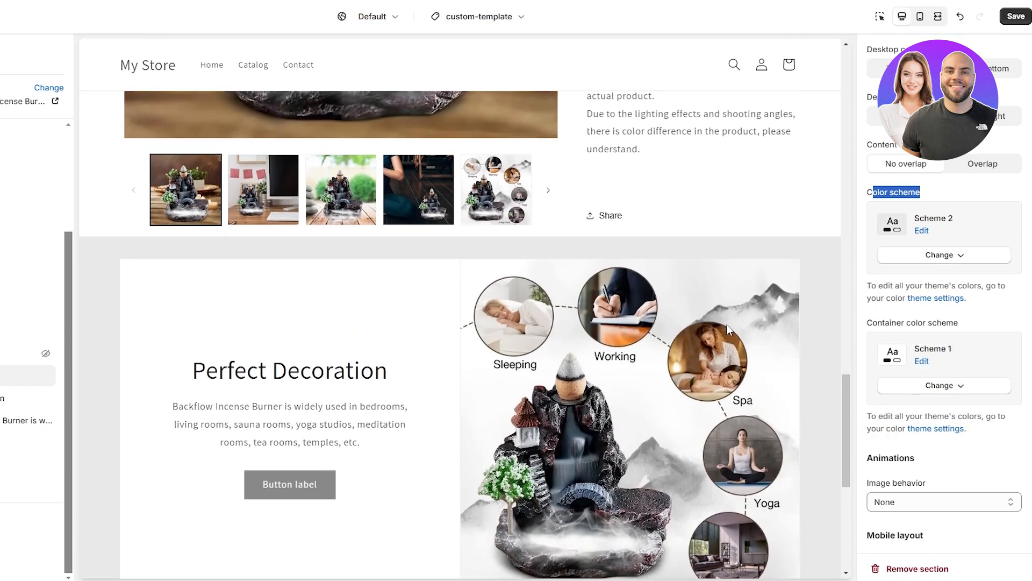
pyautogui.scroll(-5, 640, 438)
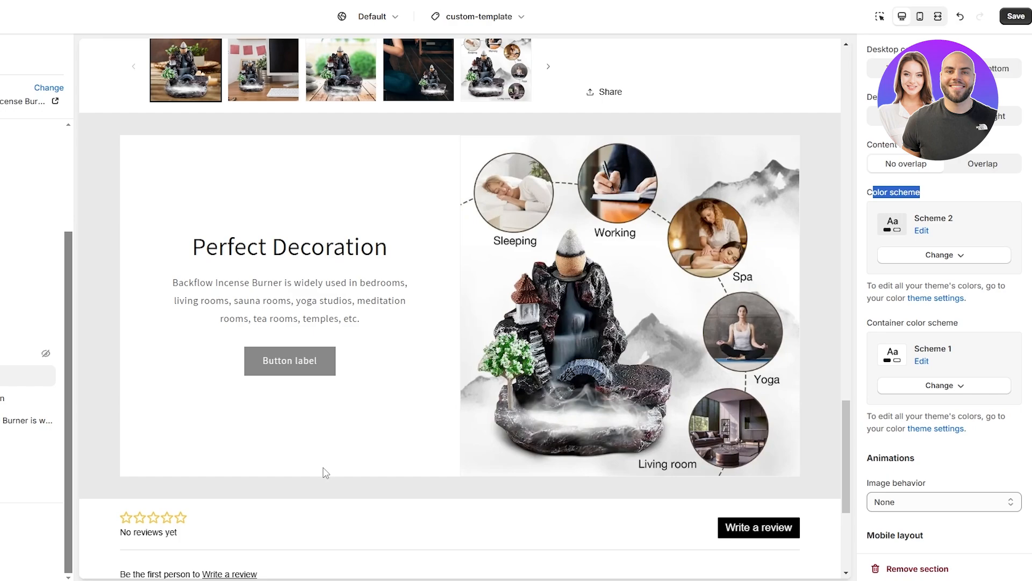
pyautogui.scroll(6, 292, 450)
pyautogui.scroll(-7, 292, 446)
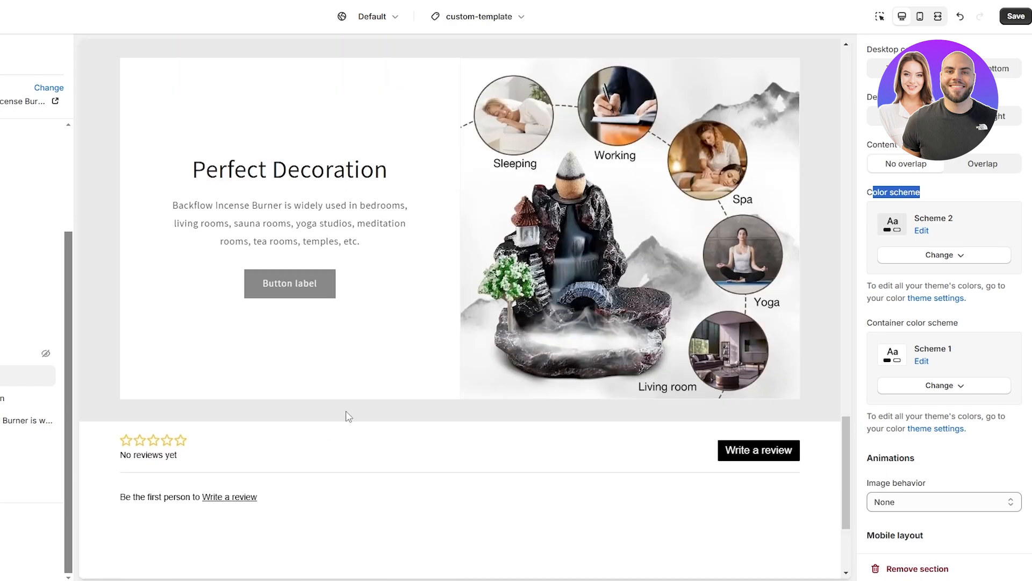
pyautogui.scroll(3, 348, 417)
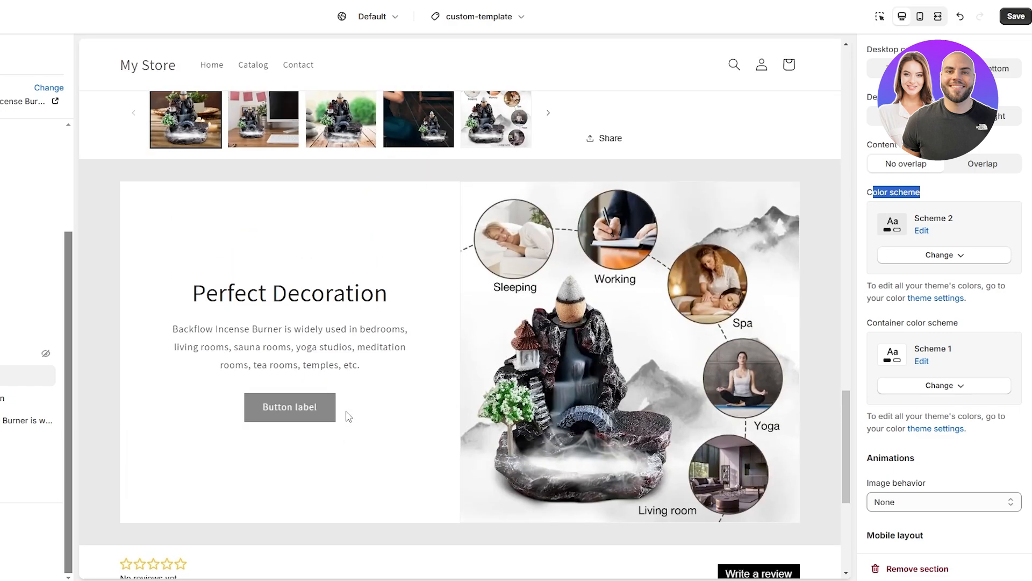
pyautogui.scroll(-3, 470, 299)
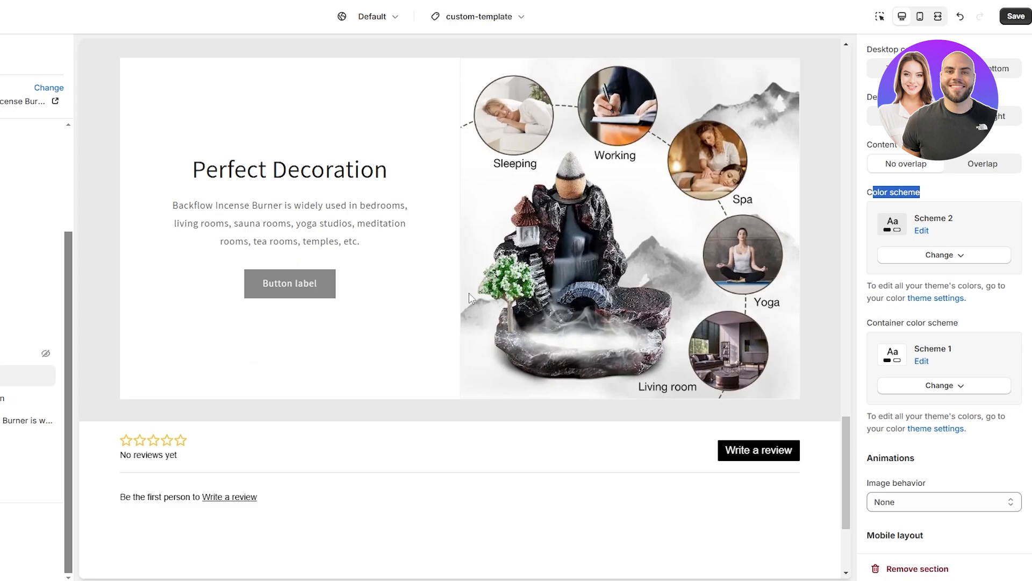
pyautogui.scroll(2, 462, 191)
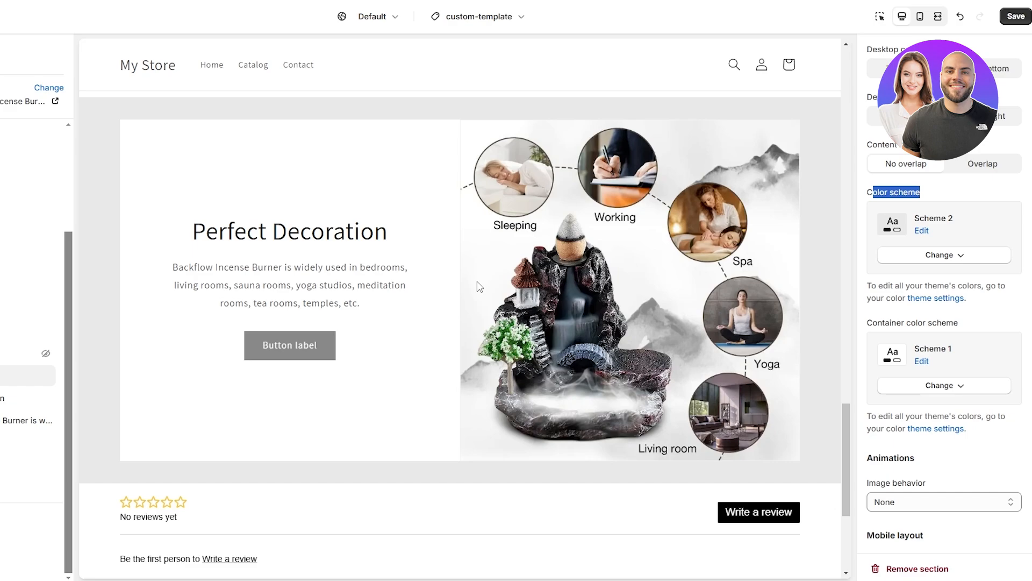
# - Save the changes to the custom-template product page
pyautogui.scroll(-3, 317, 287)
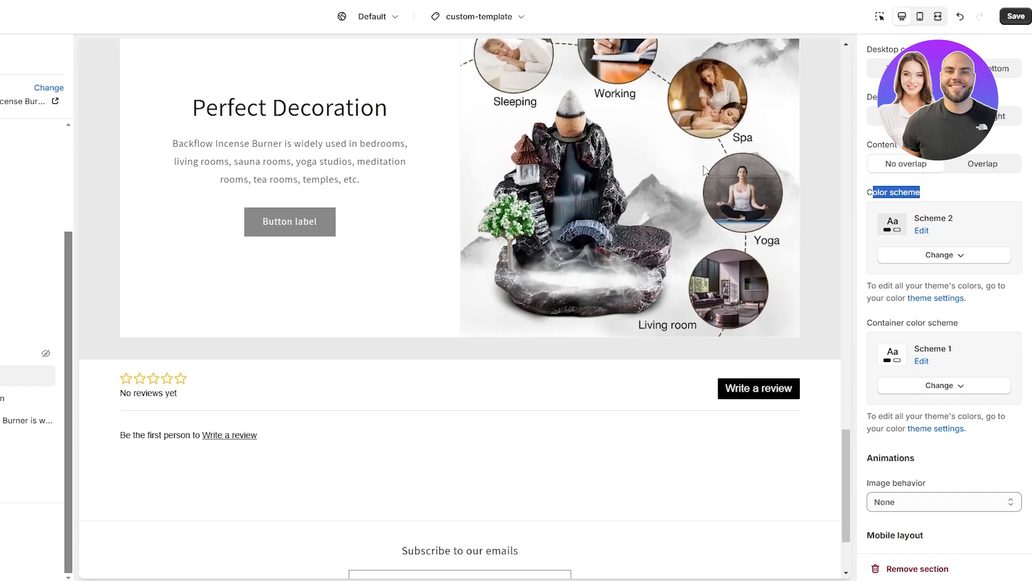
pyautogui.click(1016, 16)
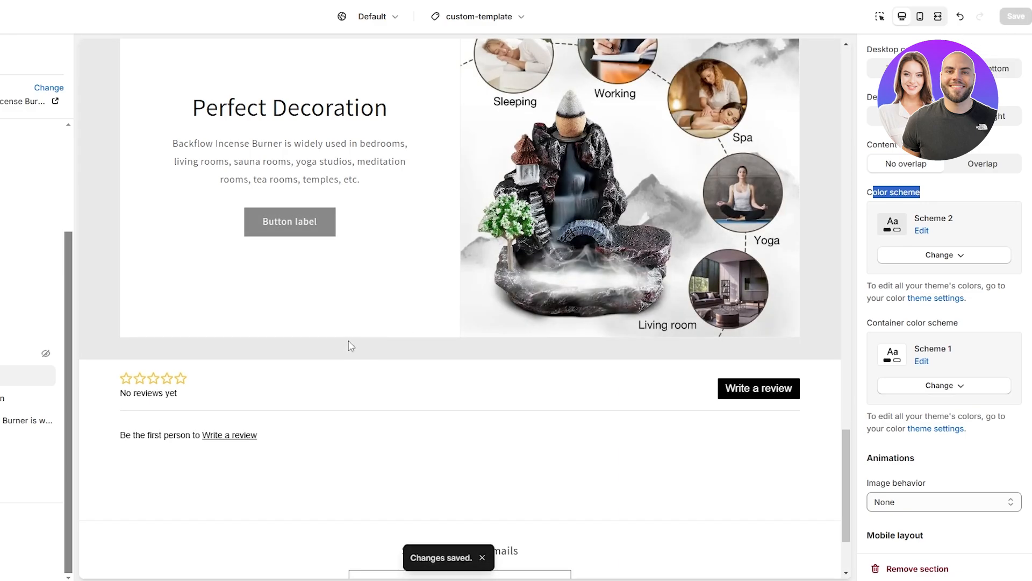
pyautogui.scroll(10, 368, 338)
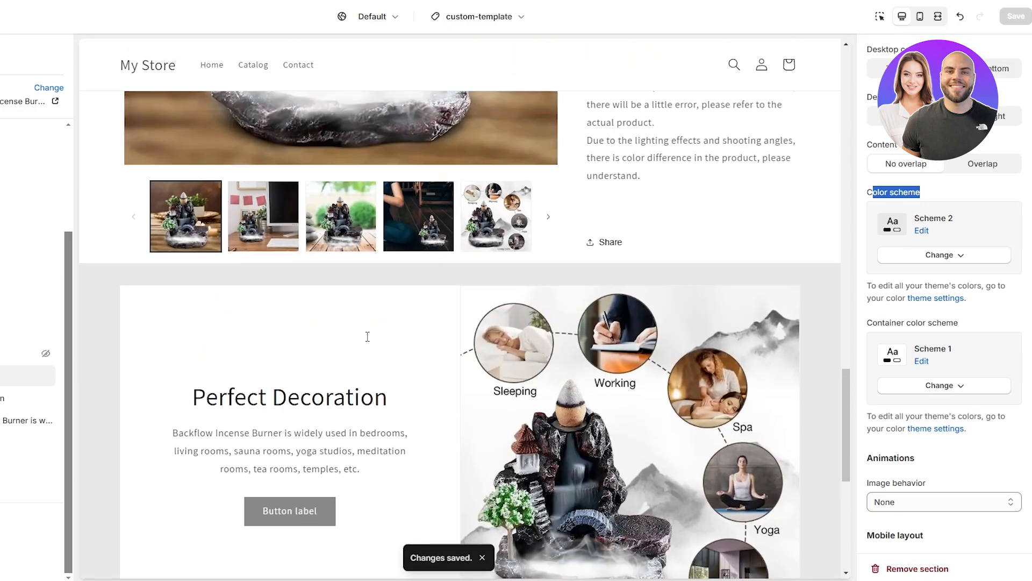
# - Check in the theme editor's list of product templates how many products are assigned to custom-template
pyautogui.scroll(2, 369, 335)
pyautogui.click(503, 18)
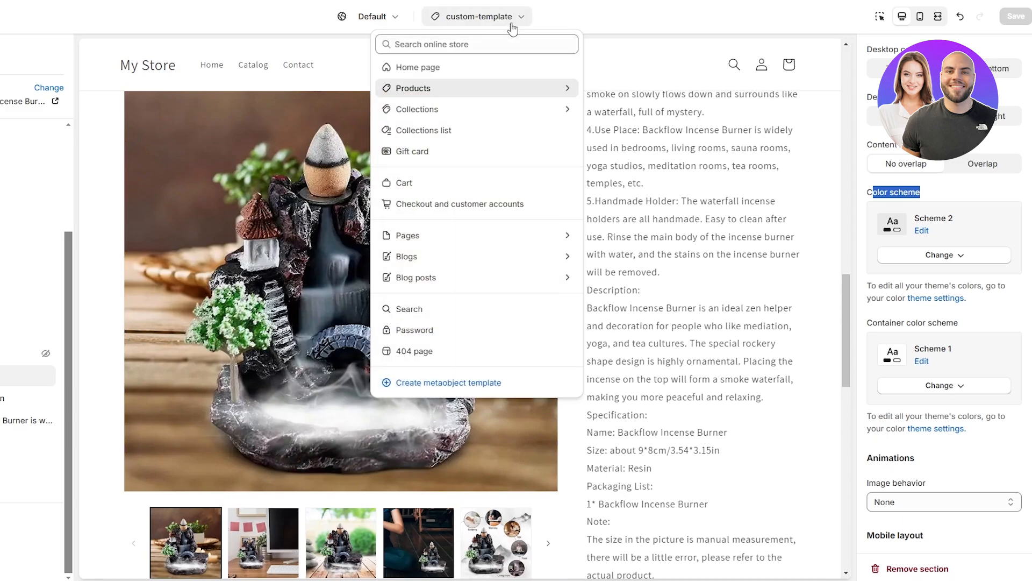
pyautogui.click(452, 89)
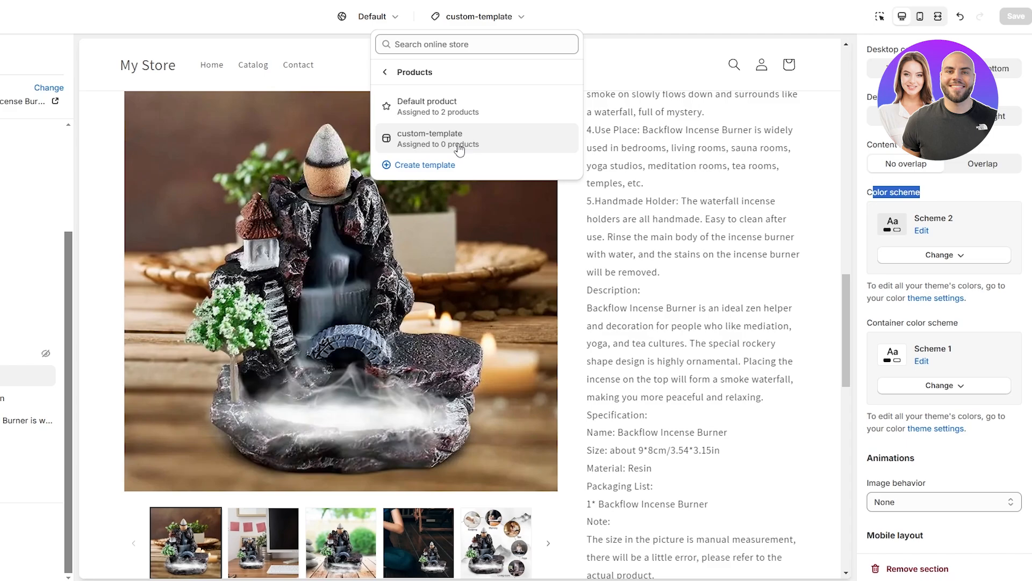
pyautogui.click(605, 47)
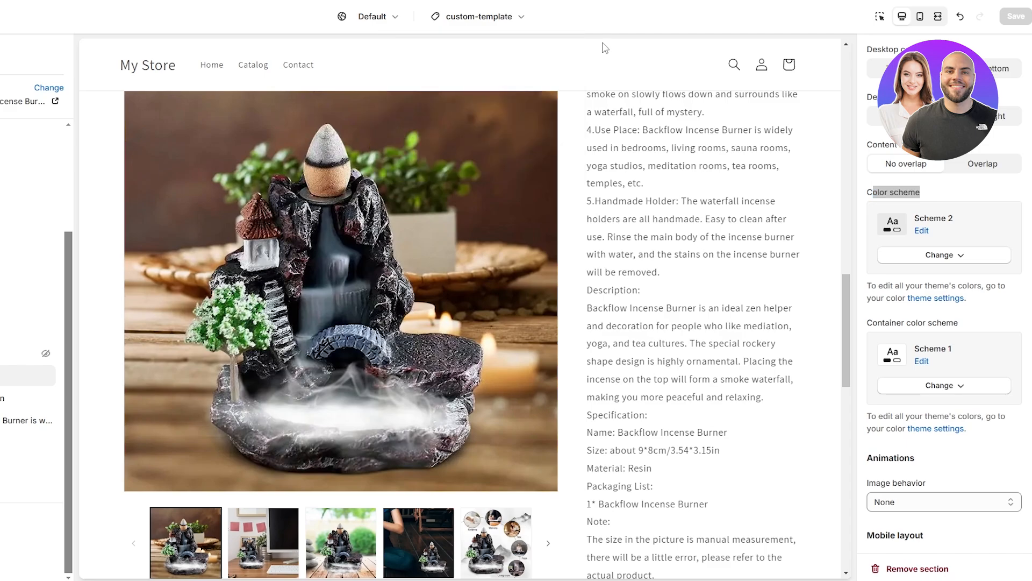
pyautogui.scroll(5, 585, 111)
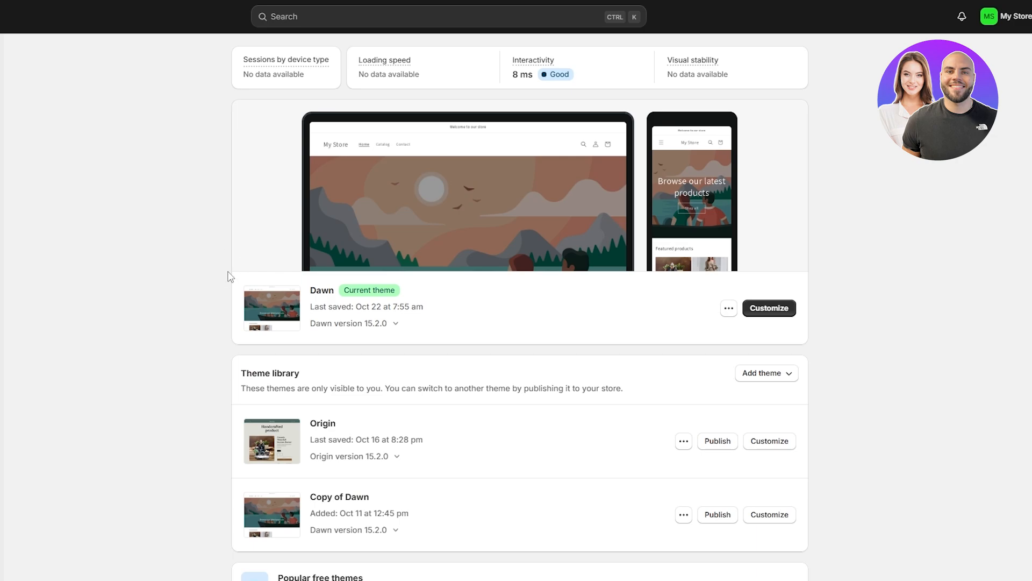
# - Assign the custom-template theme template to the Ceramic Waterfall Incense Burner product in the store admin and save the product
pyautogui.click(73, 94)
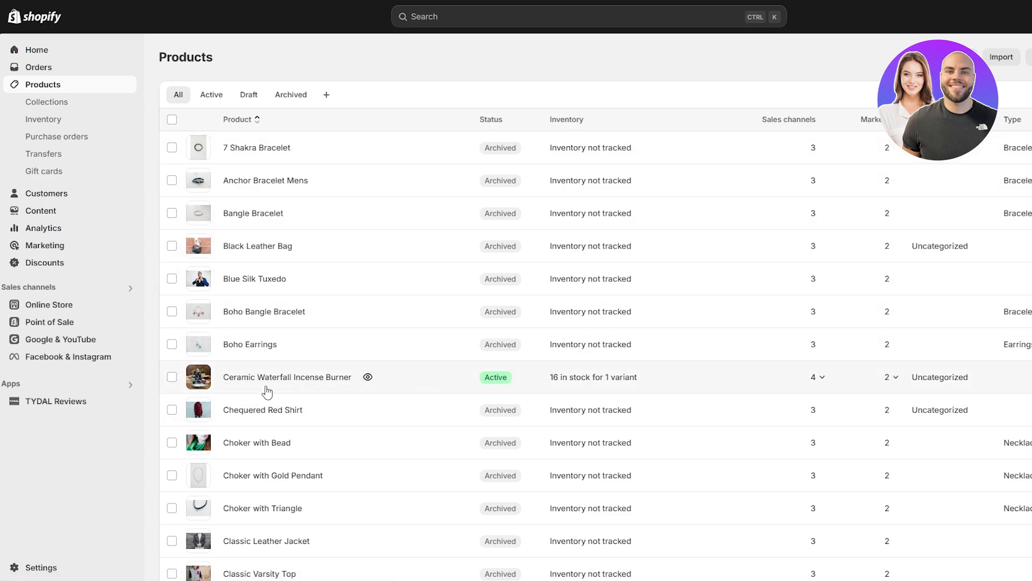
pyautogui.click(580, 382)
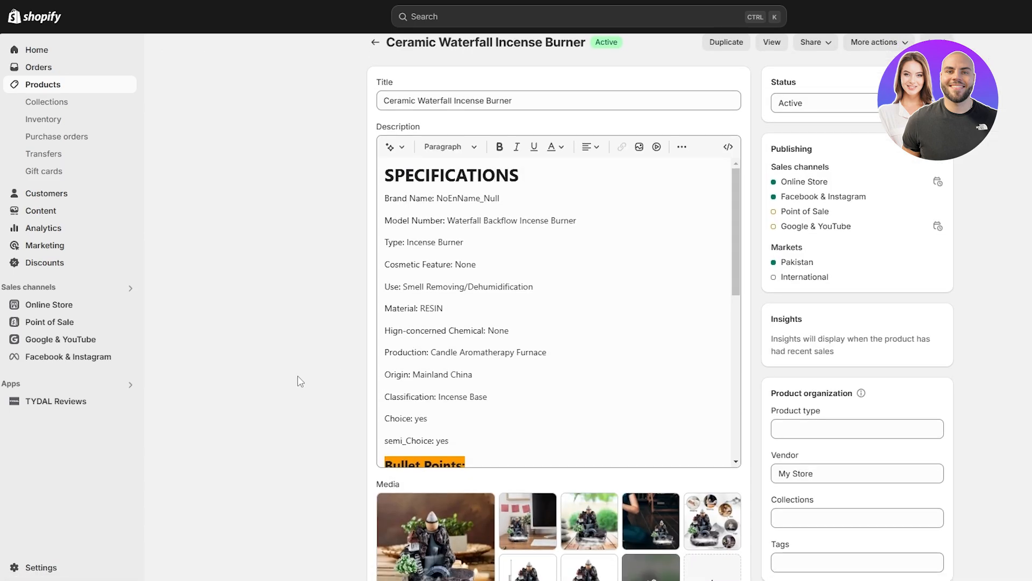
pyautogui.scroll(-3, 299, 380)
pyautogui.moveTo(772, 440); pyautogui.dragTo(834, 440)
pyautogui.click(856, 461)
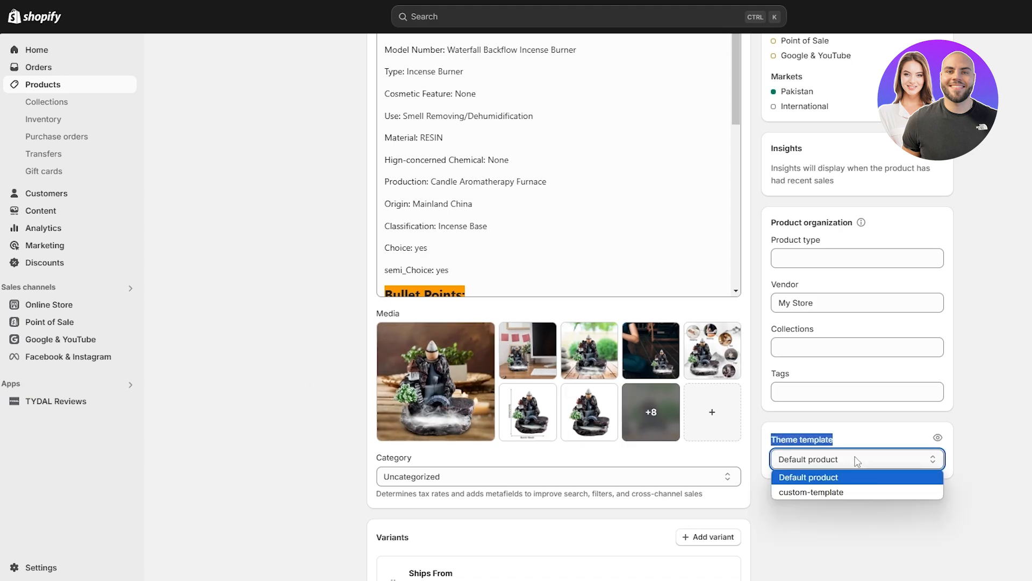
pyautogui.click(837, 493)
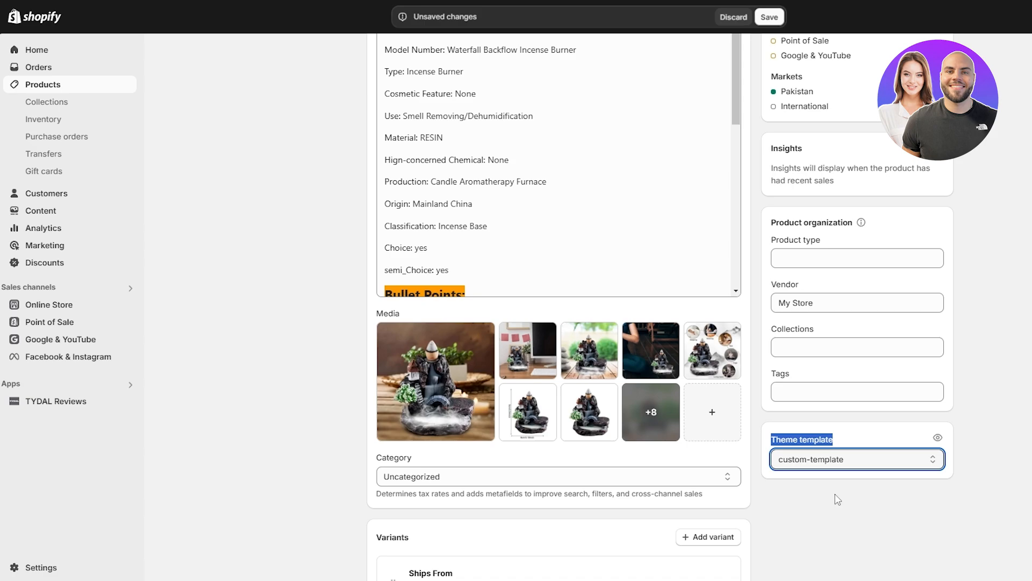
pyautogui.click(774, 18)
pyautogui.scroll(-5, 641, 557)
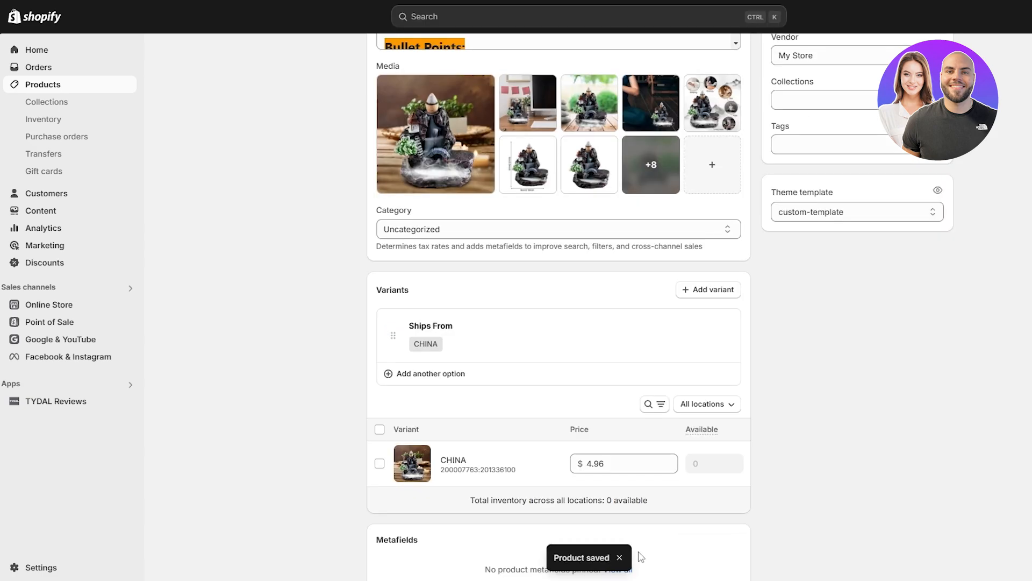
pyautogui.scroll(8, 595, 51)
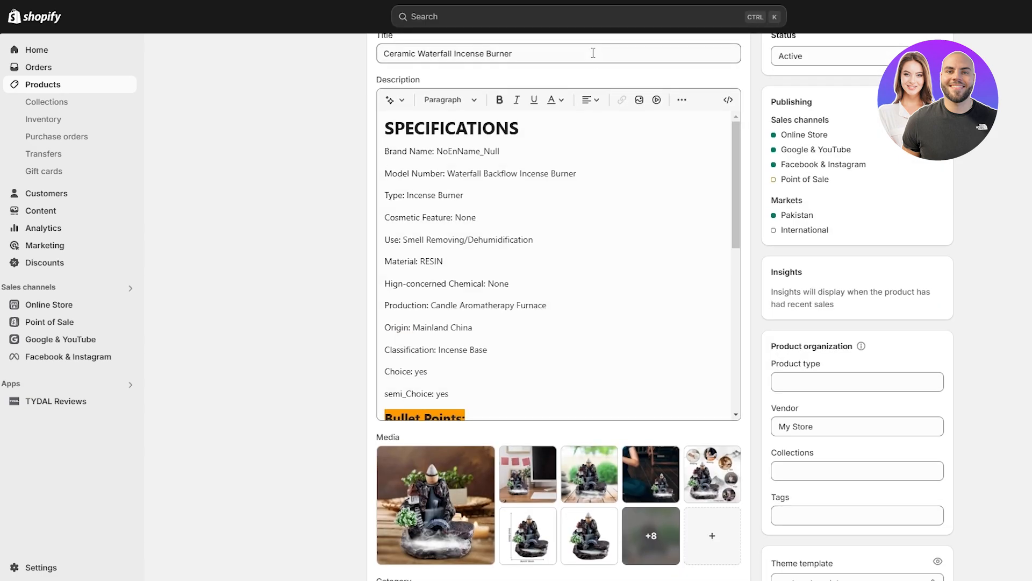
# - Return to the Dawn theme editor and recheck the product assignments of the Default product template and custom-template
pyautogui.scroll(-7, 733, 275)
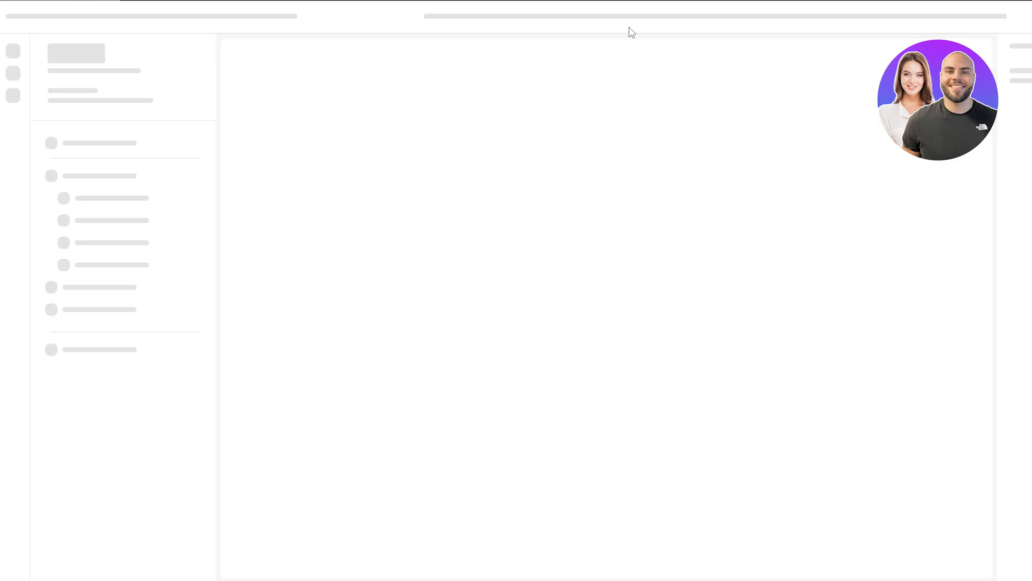
pyautogui.click(624, 17)
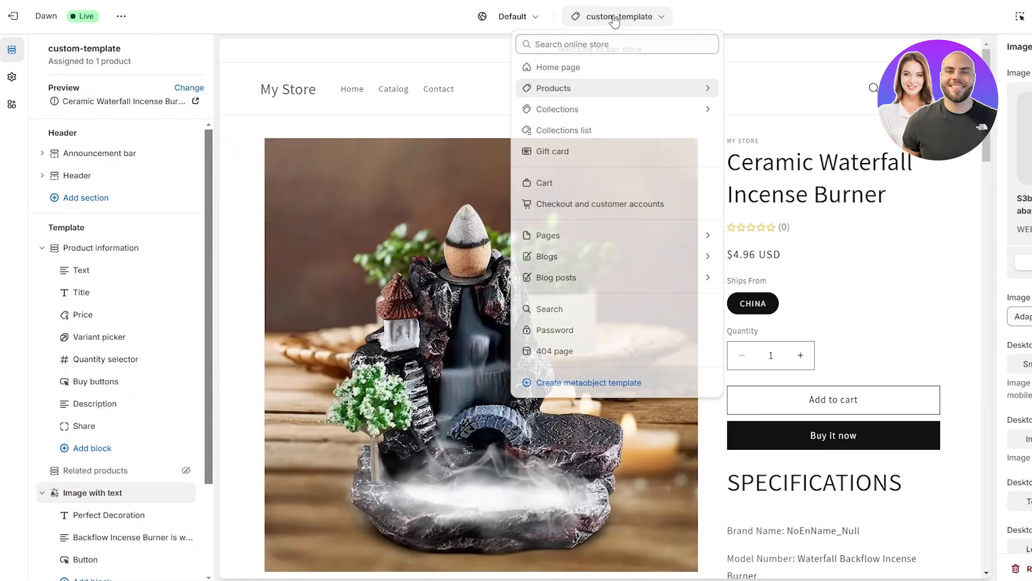
pyautogui.click(621, 90)
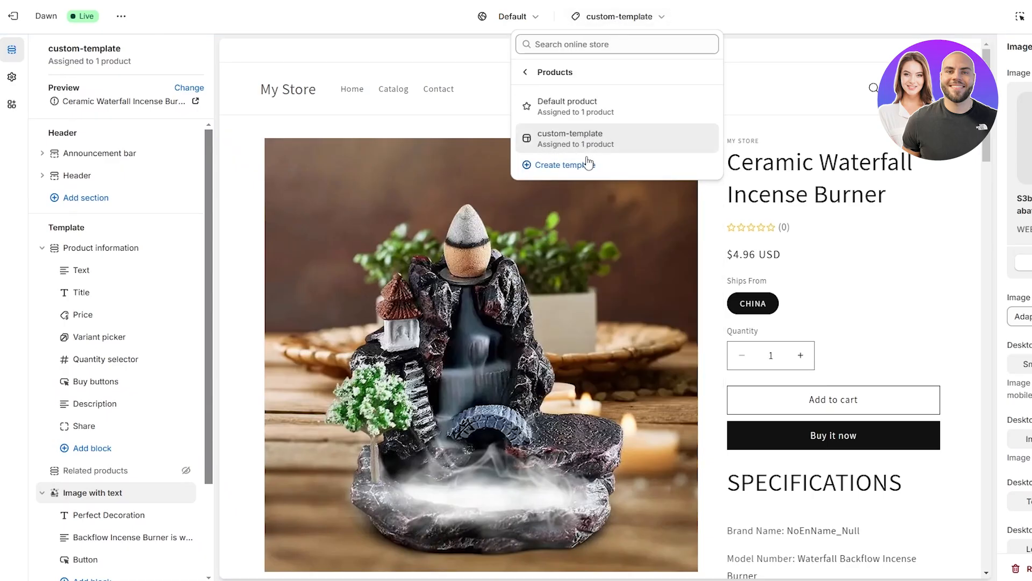
pyautogui.click(753, 86)
# - Show the hidden Related products section and move the Image with text section above it, directly below Product information
pyautogui.scroll(-10, 419, 290)
pyautogui.scroll(-15, 418, 291)
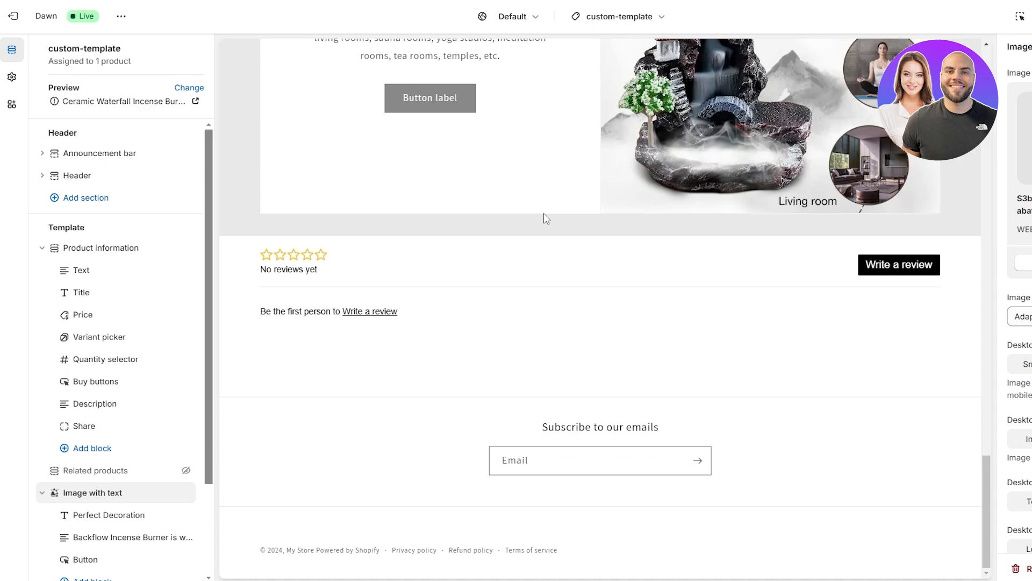
pyautogui.scroll(-3, 104, 449)
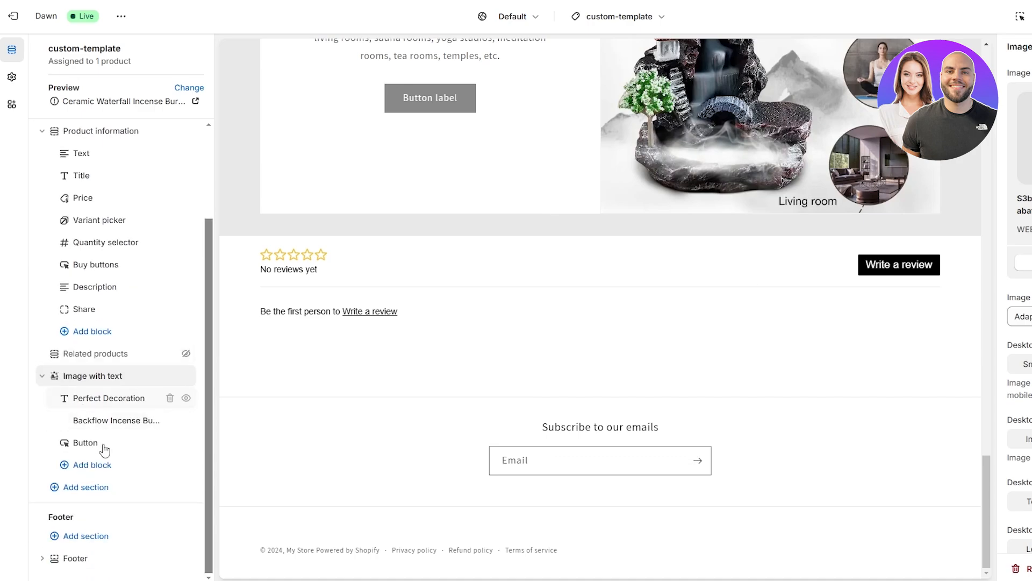
pyautogui.click(187, 354)
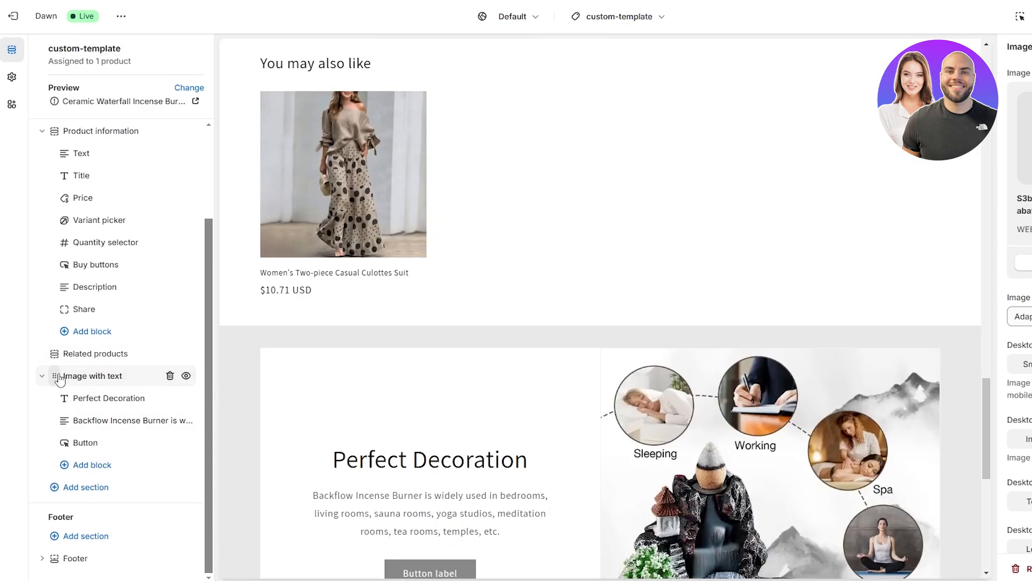
pyautogui.moveTo(54, 376); pyautogui.dragTo(54, 346)
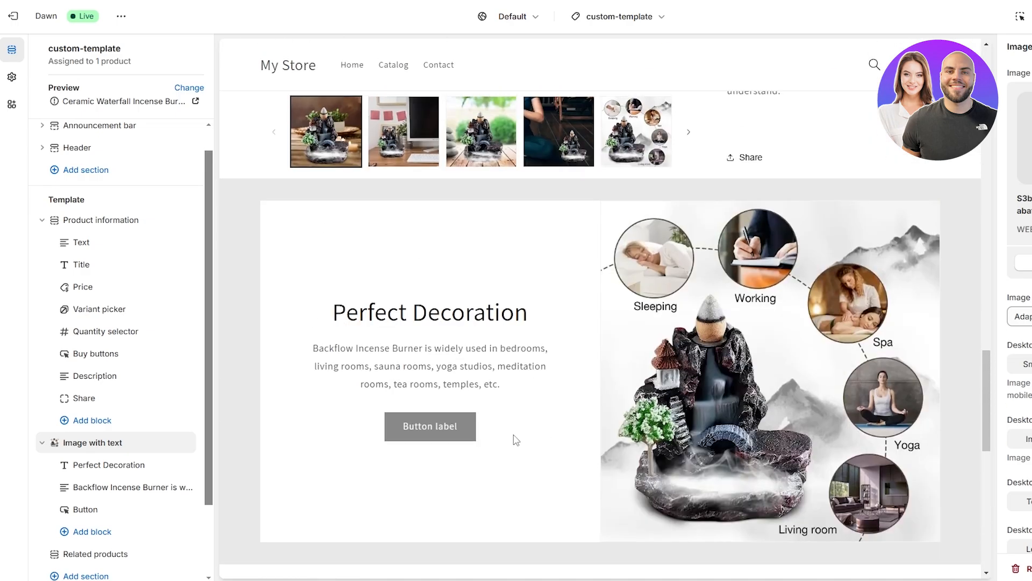
# - Save the new section order of custom-template and review the product page preview up to its header
pyautogui.scroll(8, 516, 440)
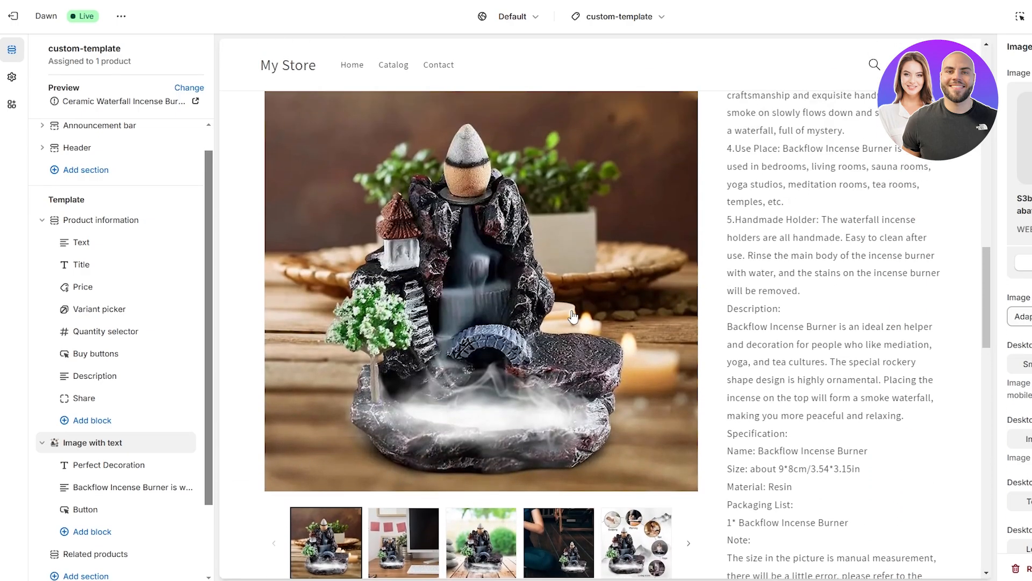
pyautogui.scroll(5, 573, 317)
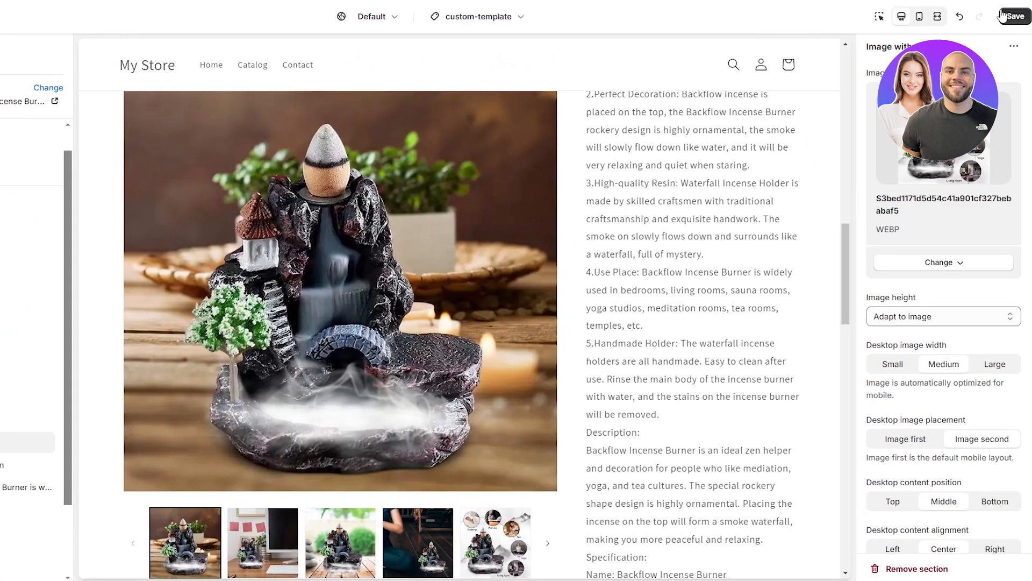
pyautogui.click(1003, 16)
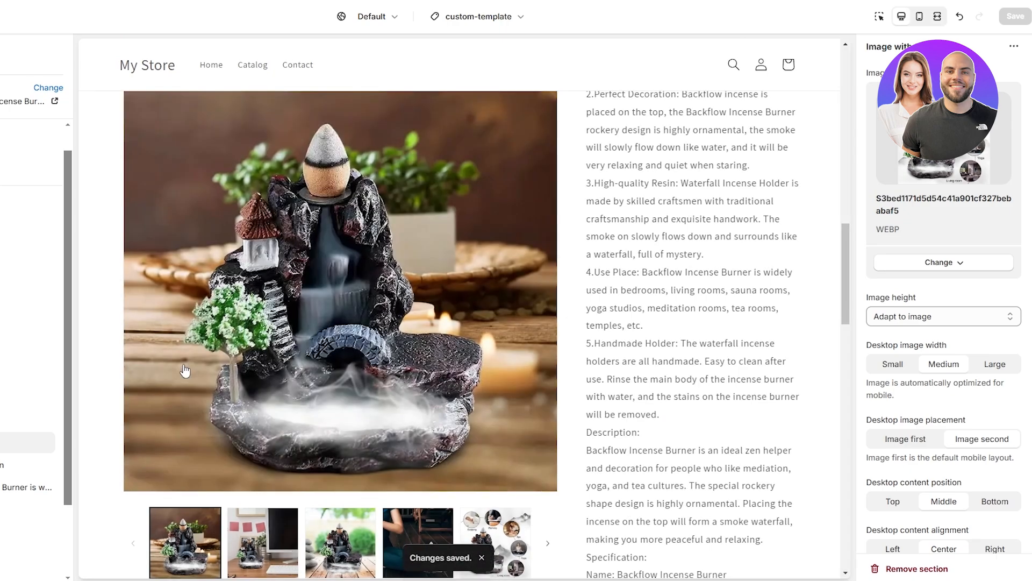
pyautogui.scroll(3, 183, 364)
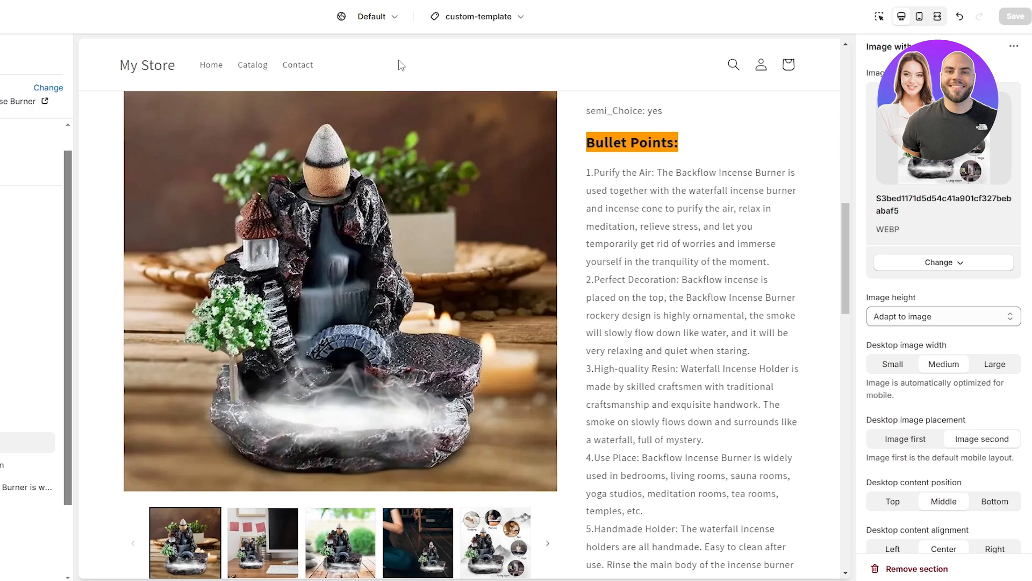
pyautogui.scroll(10, 572, 166)
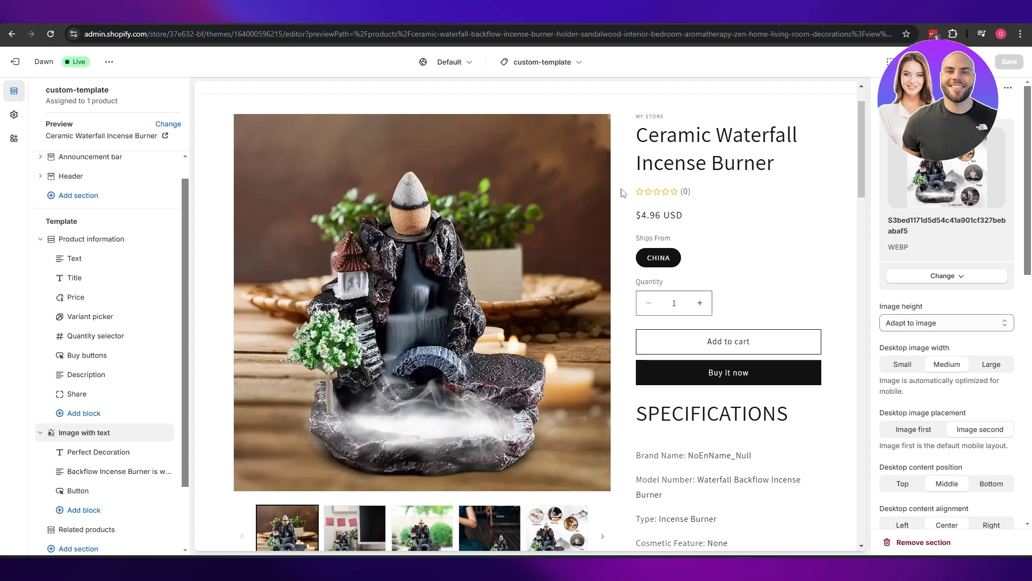
pyautogui.scroll(2, 529, 323)
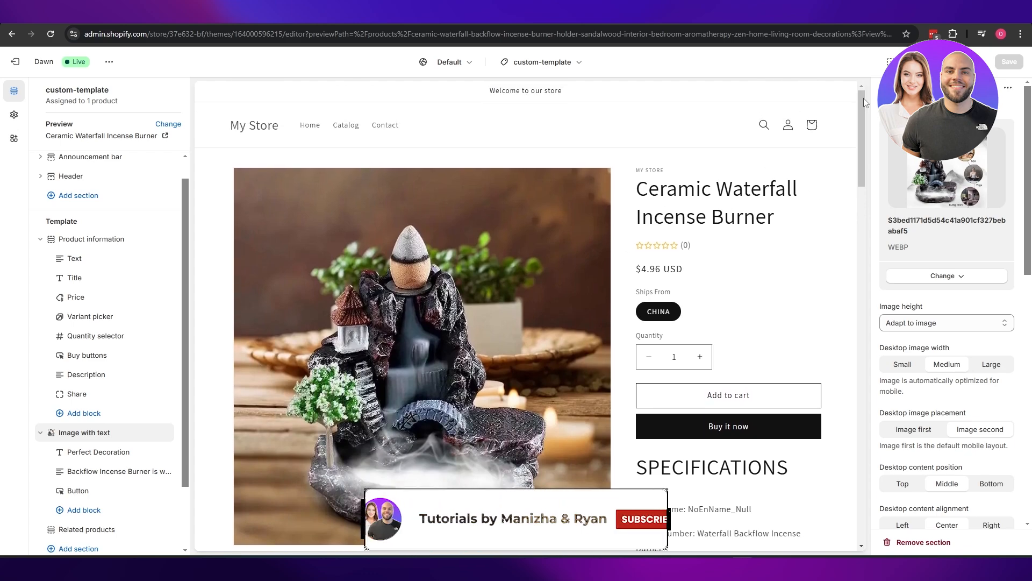